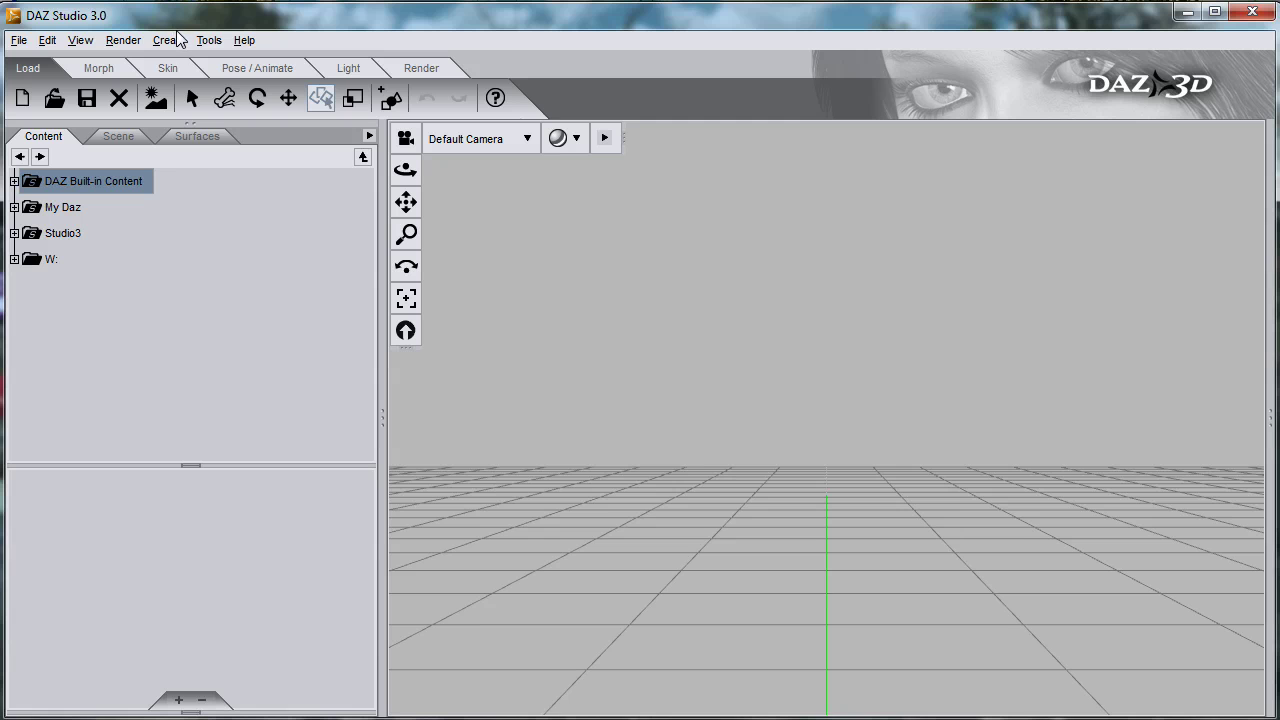
Step: Add a 1 m cube primitive to the scene and tilt the view to look down on it
left_click(166, 41)
left_click(207, 209)
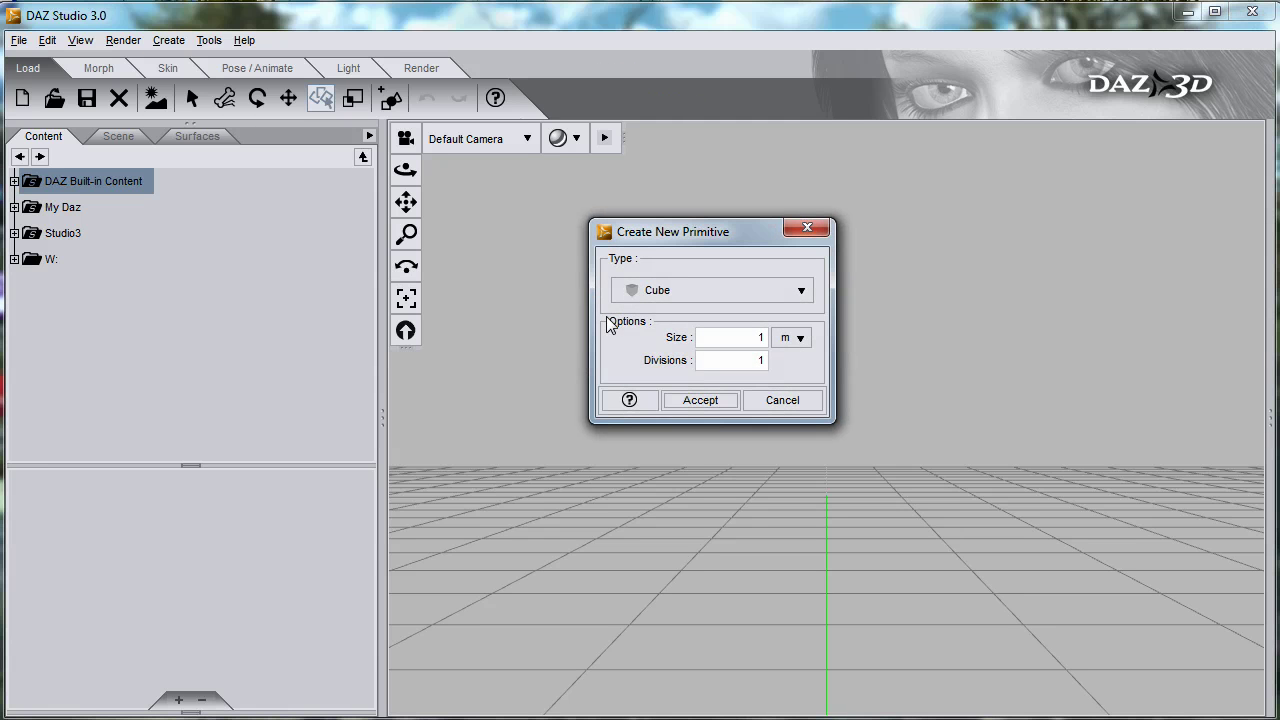
left_click(700, 400)
left_click_drag(406, 170, 406, 200)
Step: Switch to the Surface Selection tool and show the Shader Mixer panel
left_click(208, 40)
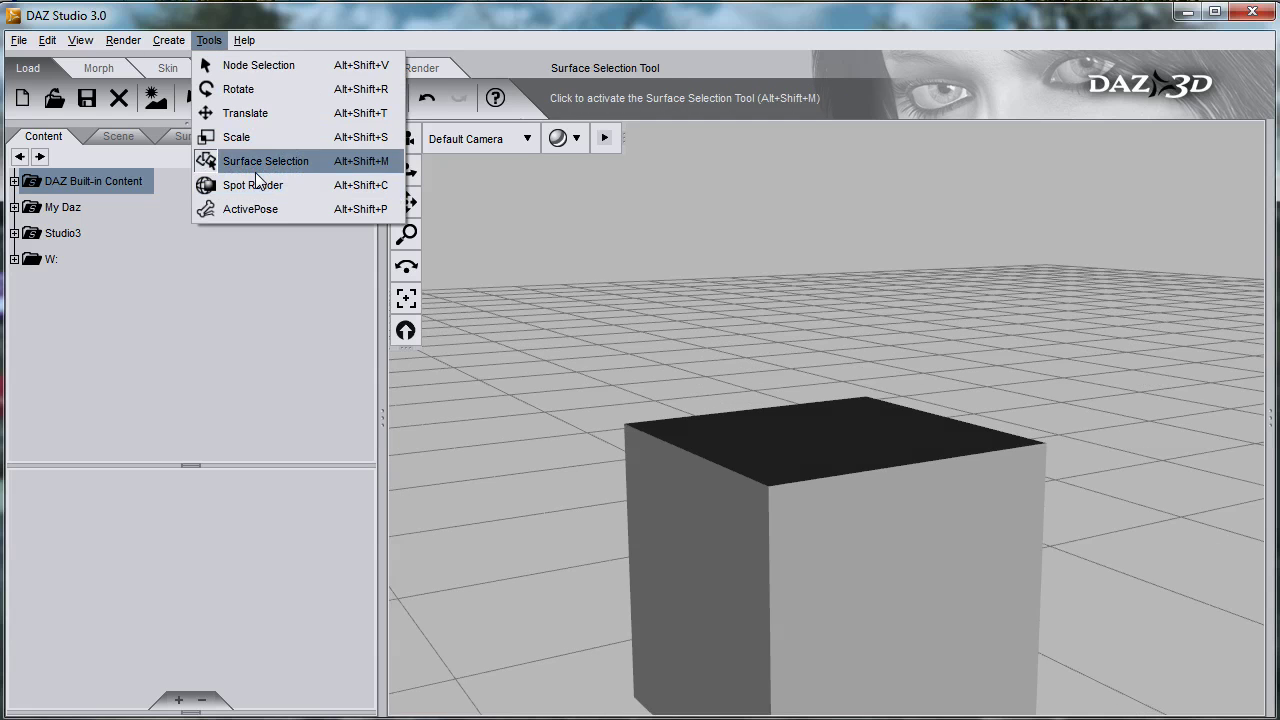
left_click(254, 162)
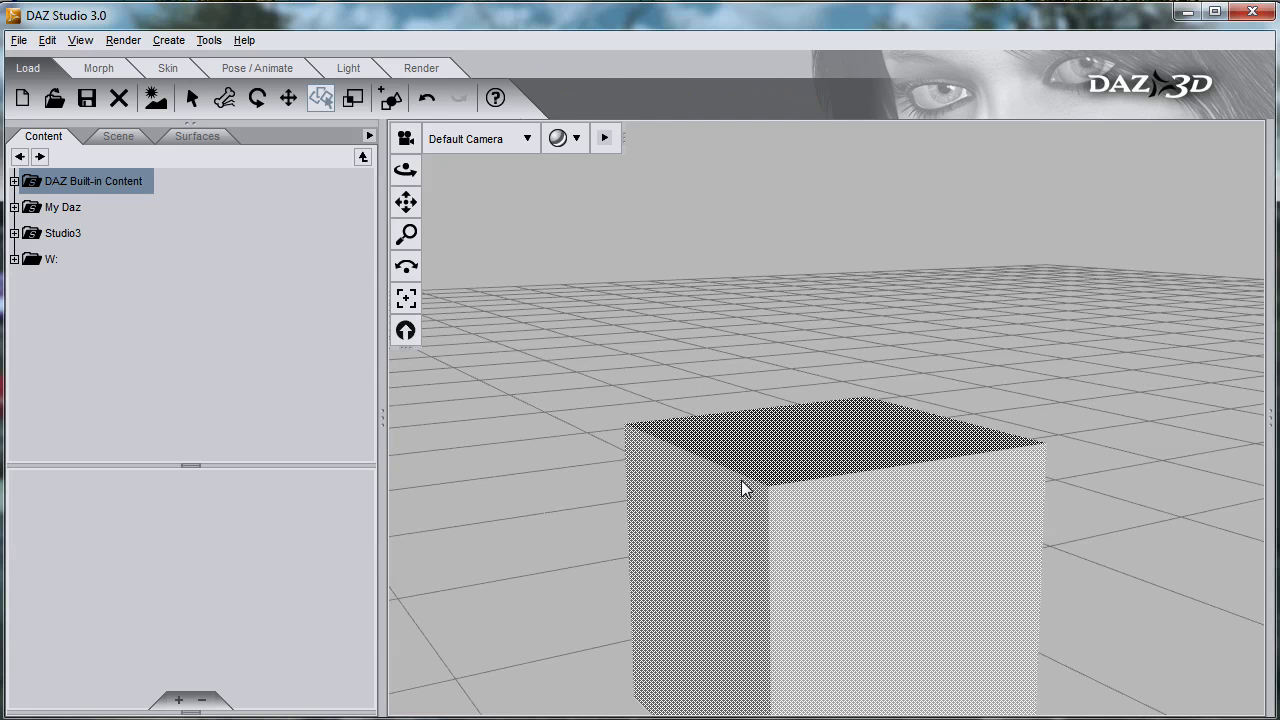
left_click(80, 40)
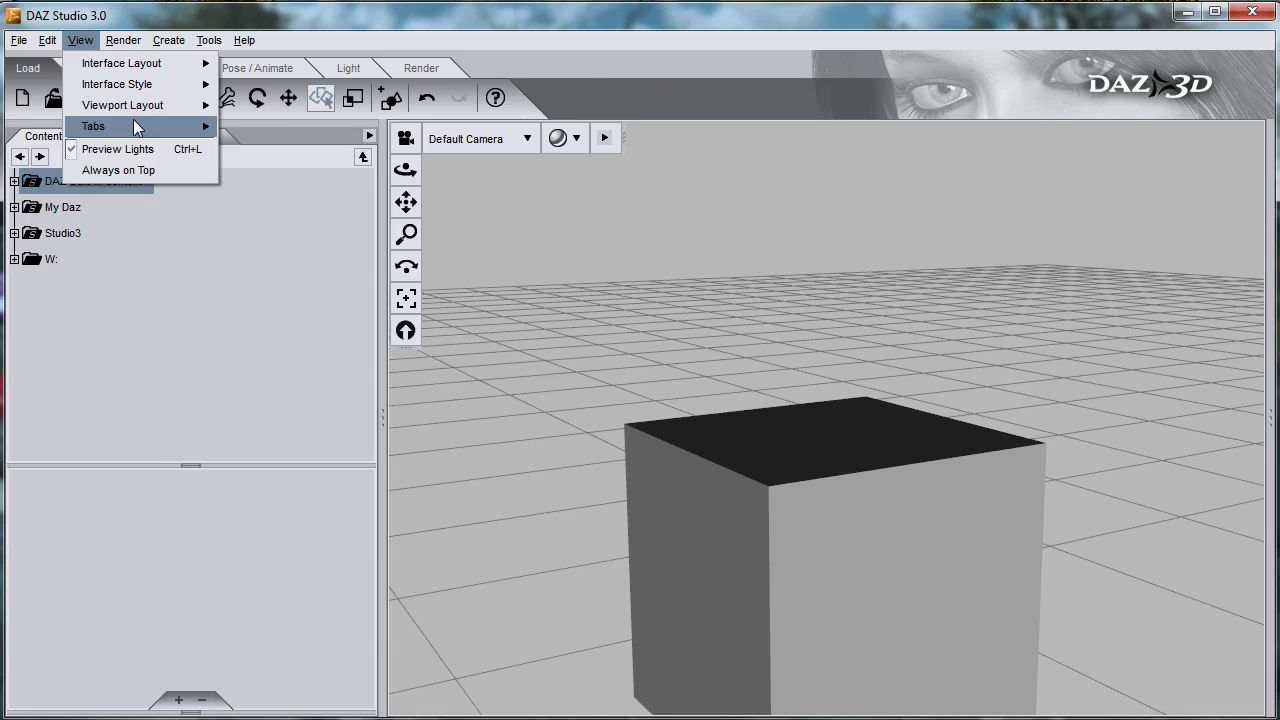
mouse_move(133, 124)
left_click(300, 485)
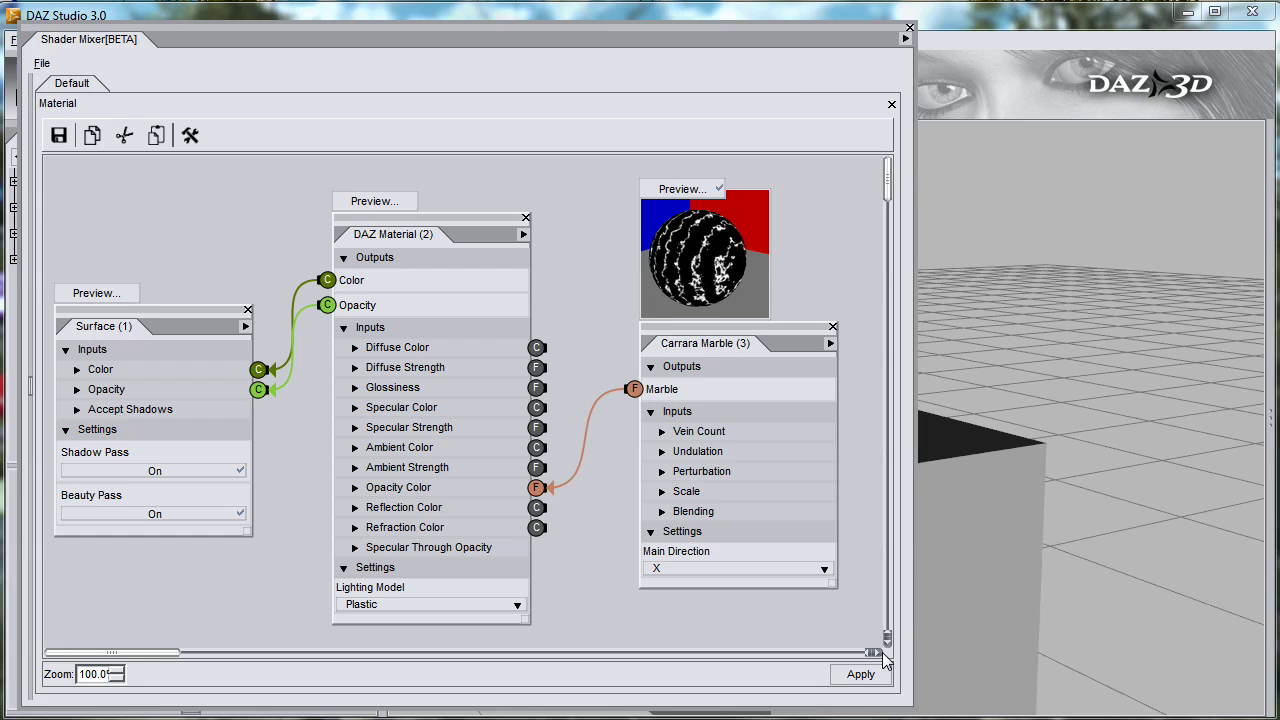
Step: Insert a Carrara Marble brick from Functions > Patterns and apply the network to the cube
right_click(578, 177)
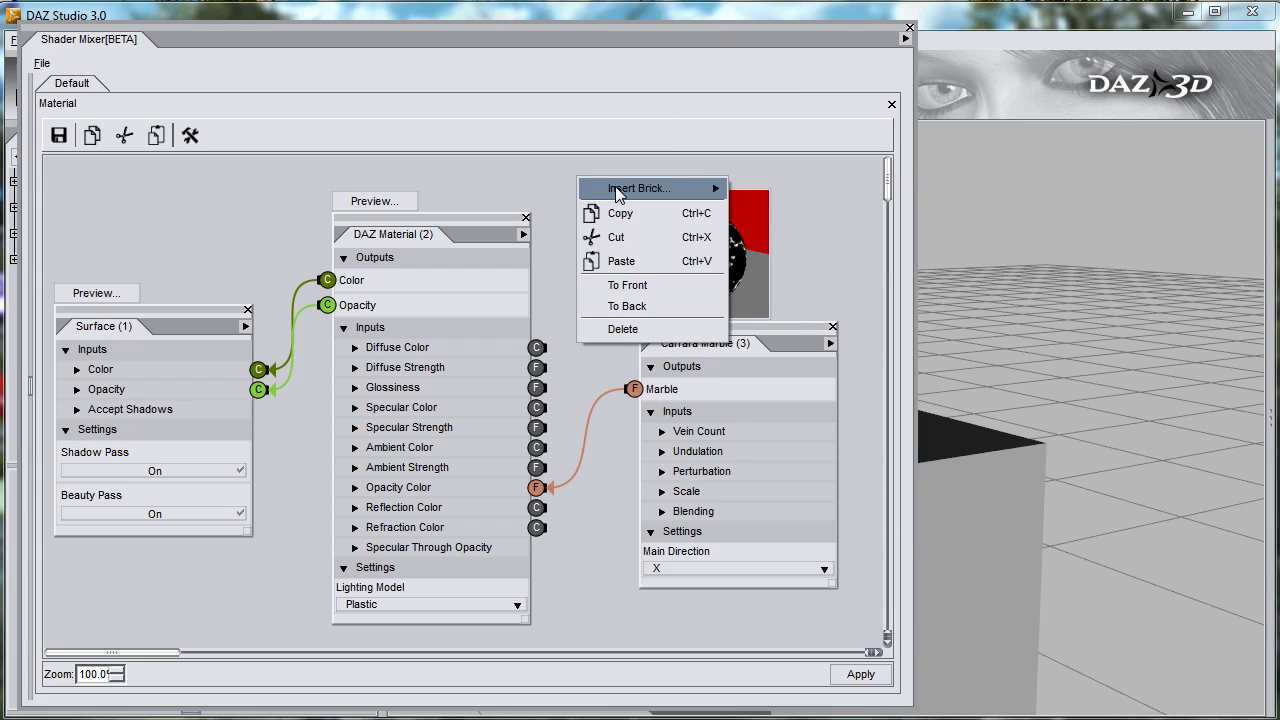
mouse_move(616, 187)
mouse_move(750, 213)
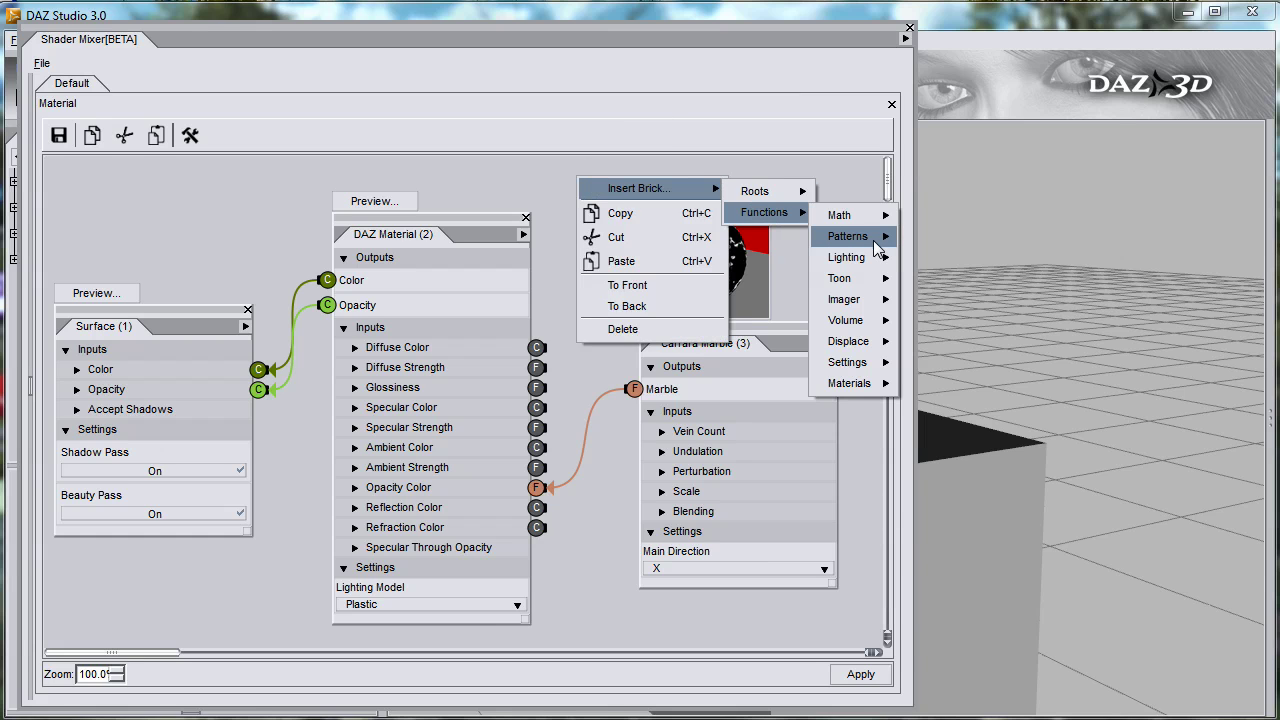
mouse_move(848, 236)
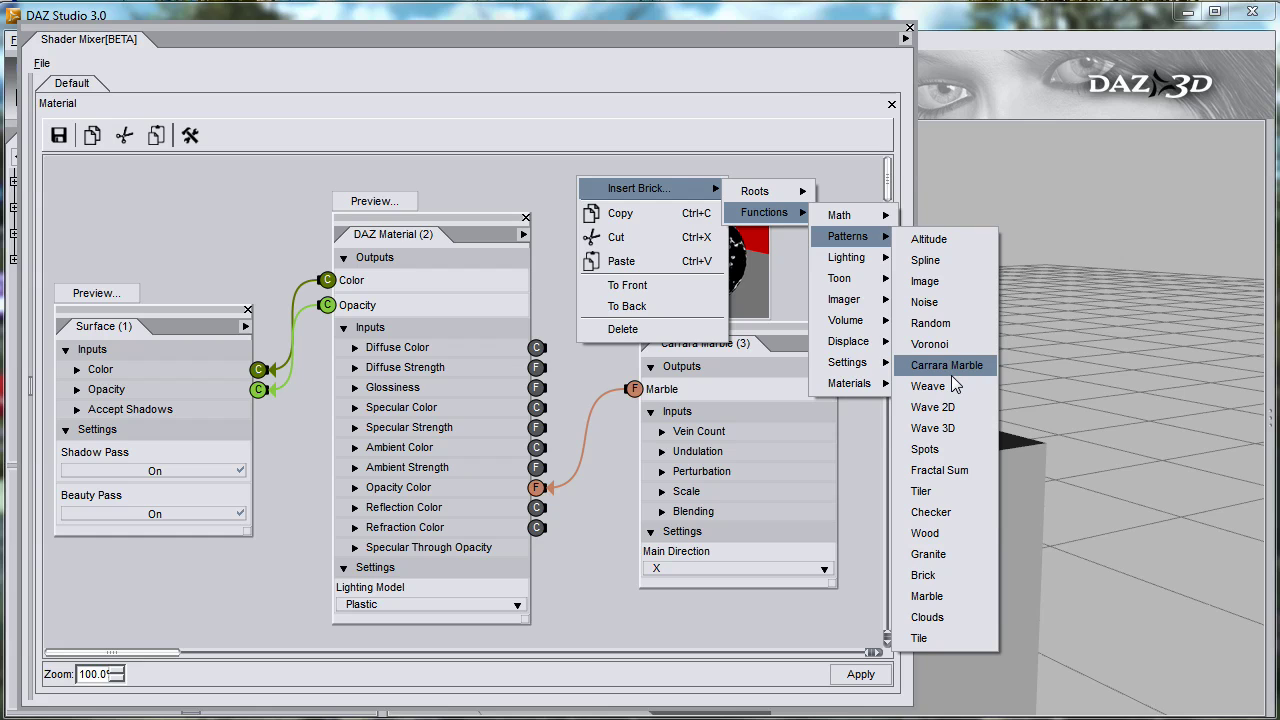
left_click(862, 676)
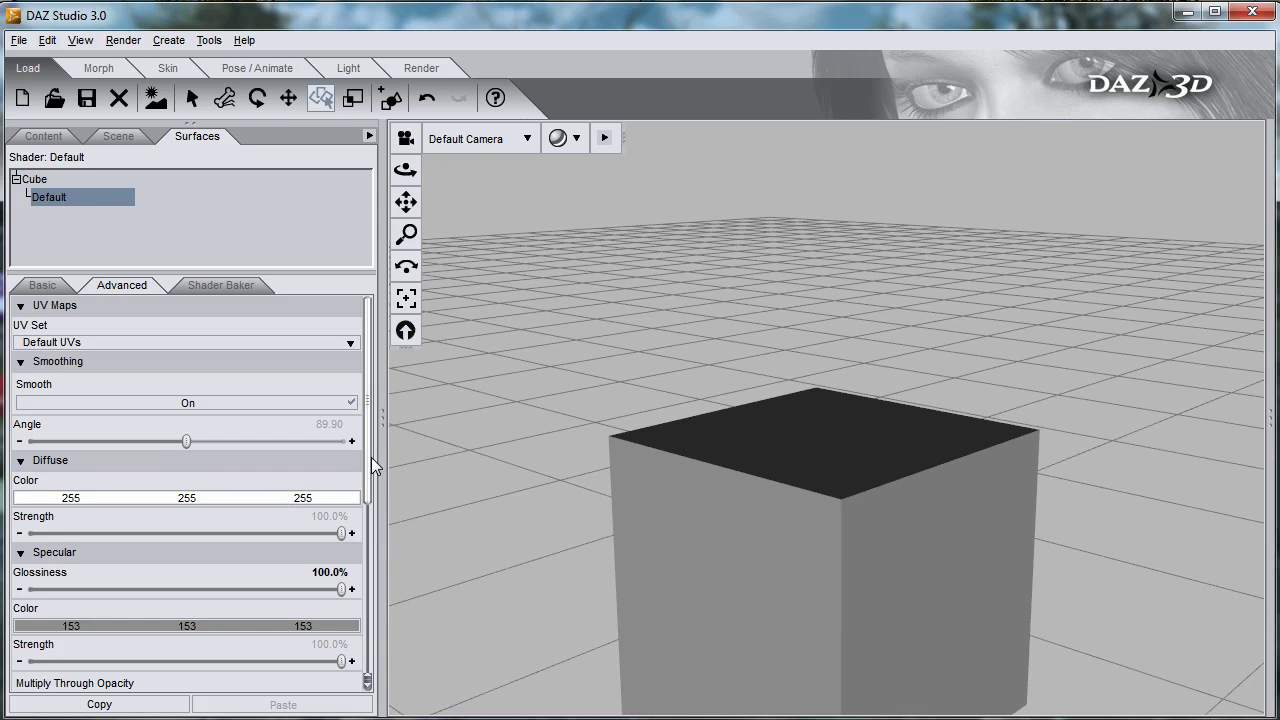
left_click_drag(366, 465, 370, 651)
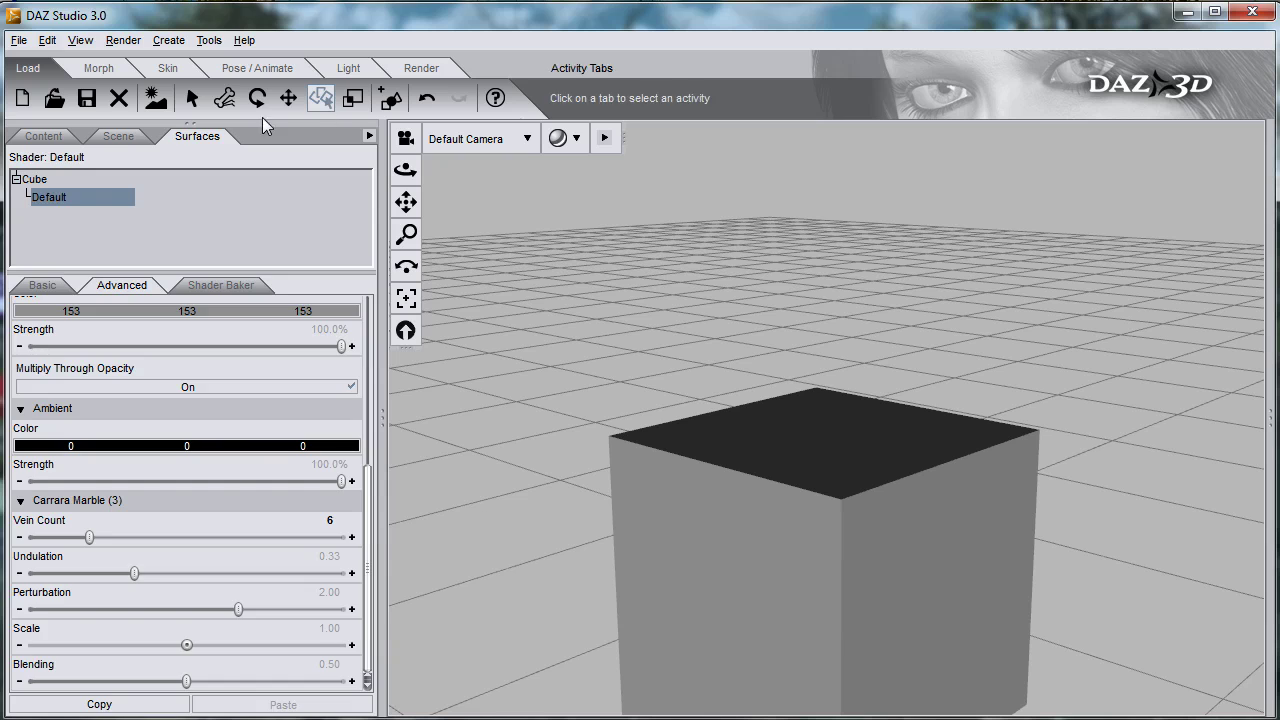
Step: Select the Cube in the Scene list, review its surface settings, then return to the Content library
left_click(114, 140)
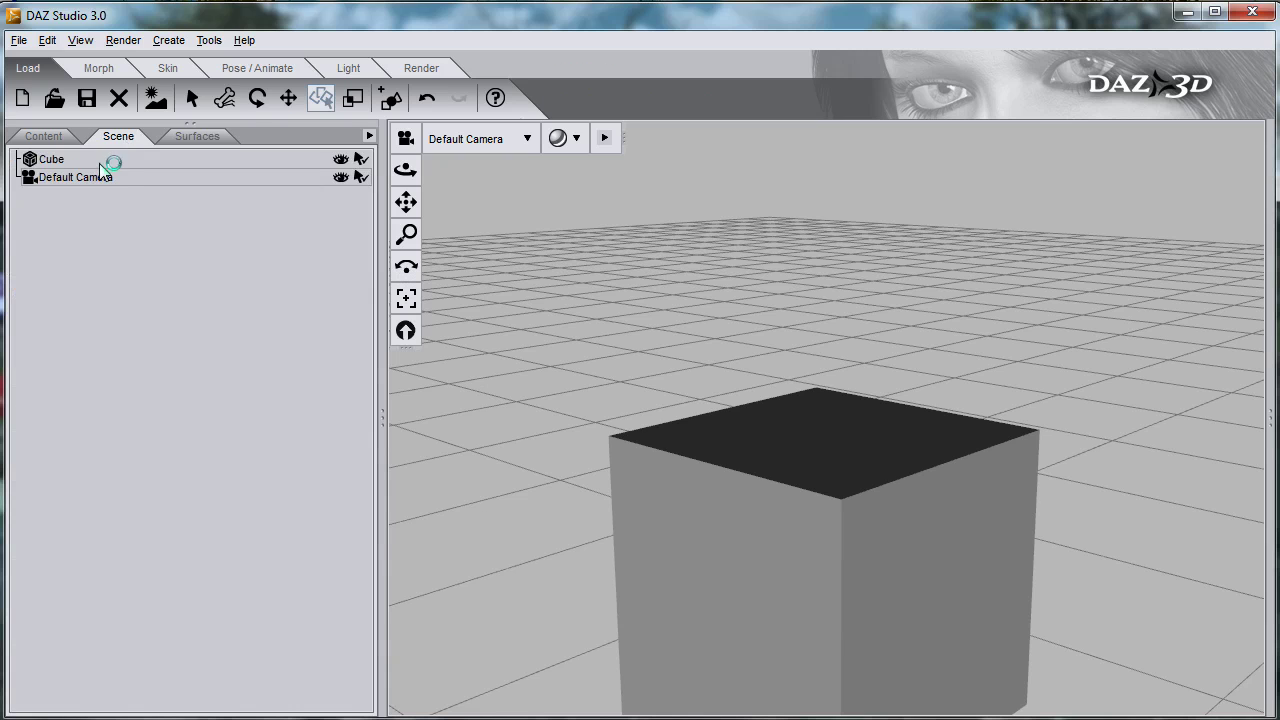
left_click(100, 160)
left_click(198, 137)
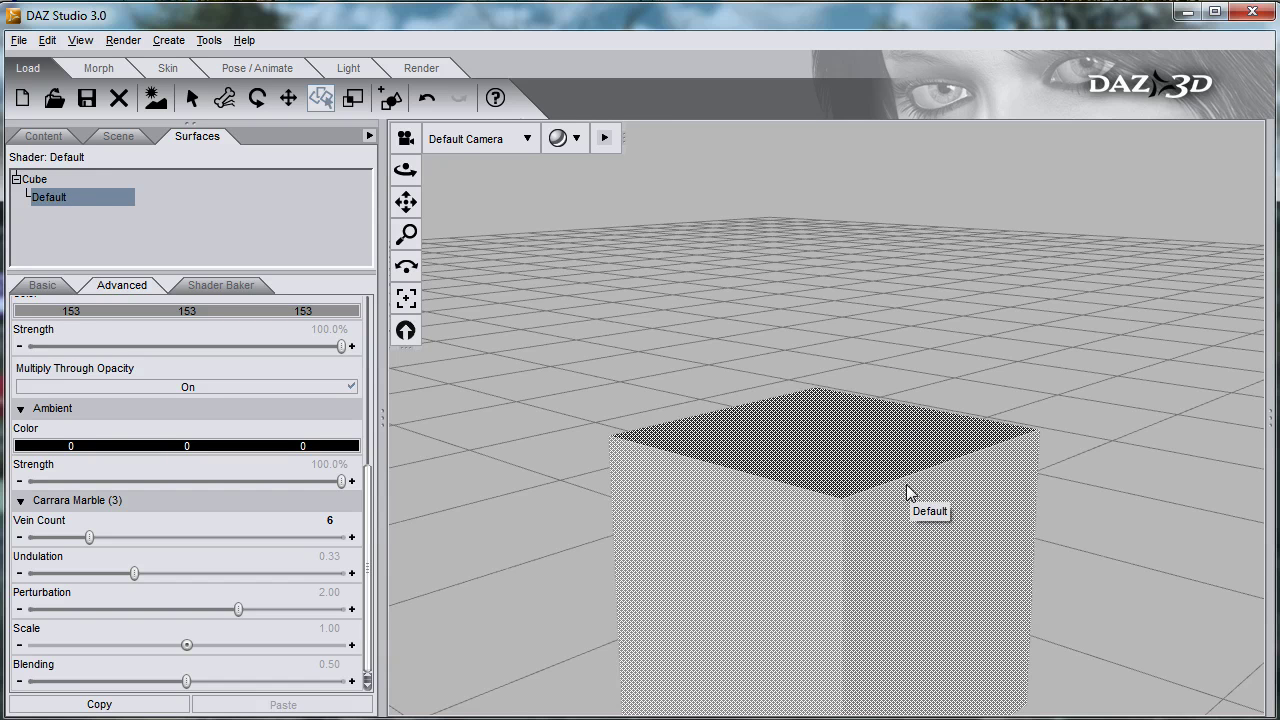
left_click(43, 138)
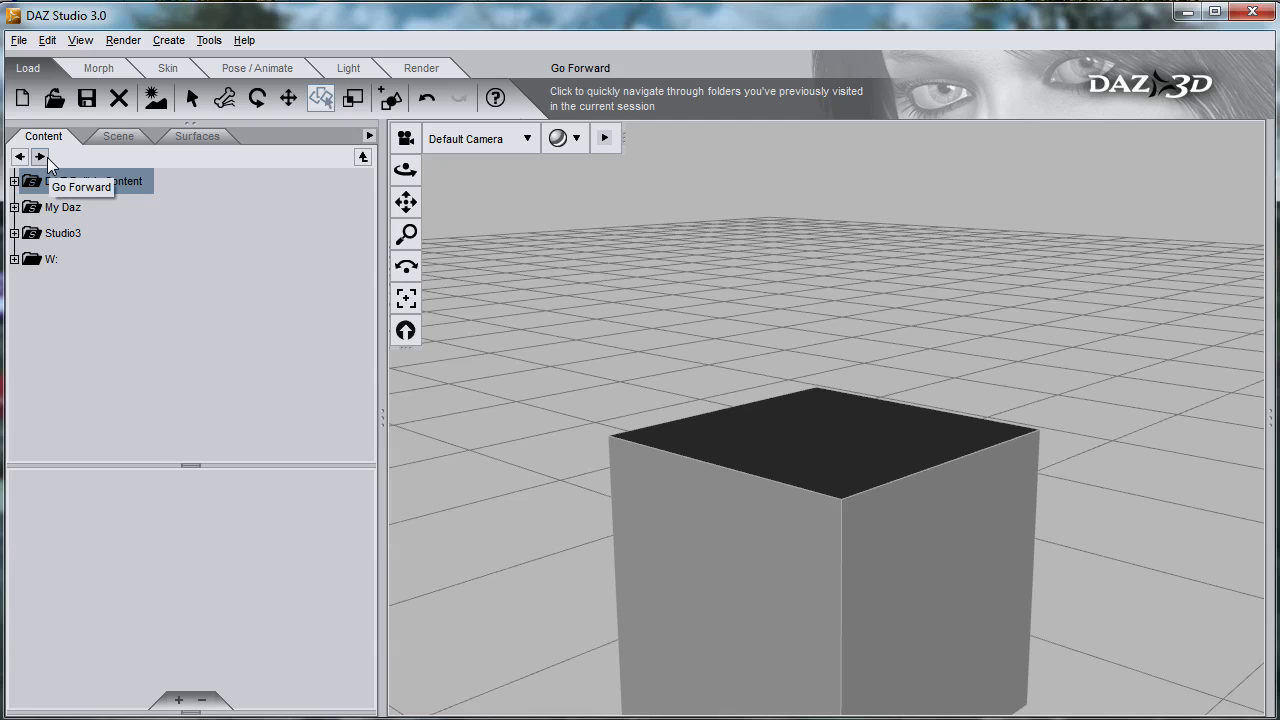
left_click(47, 40)
left_click(96, 284)
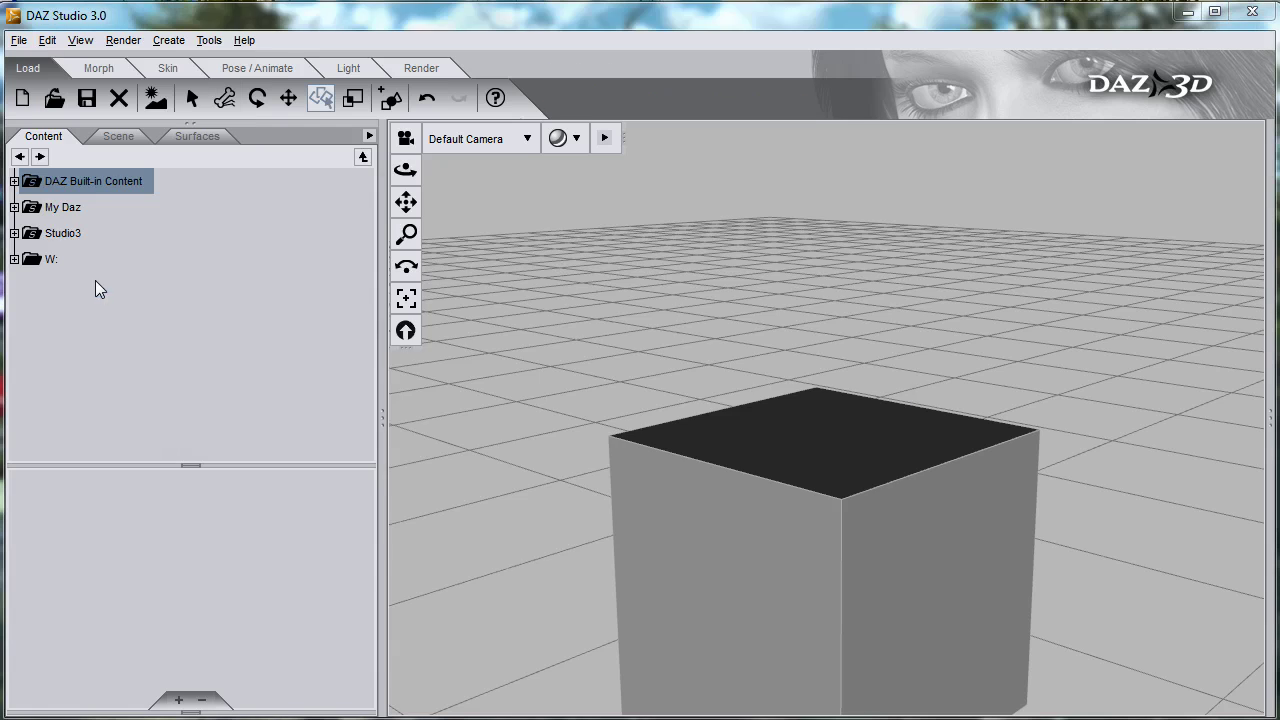
left_click(506, 212)
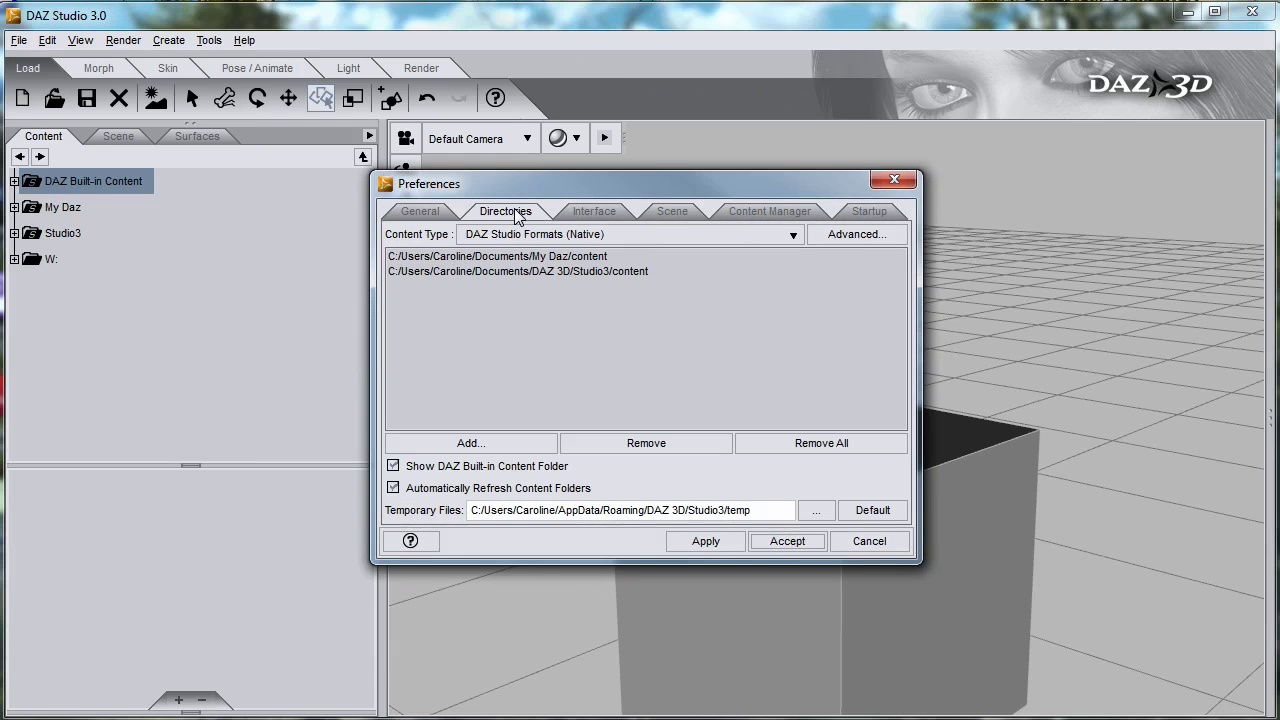
left_click(517, 257)
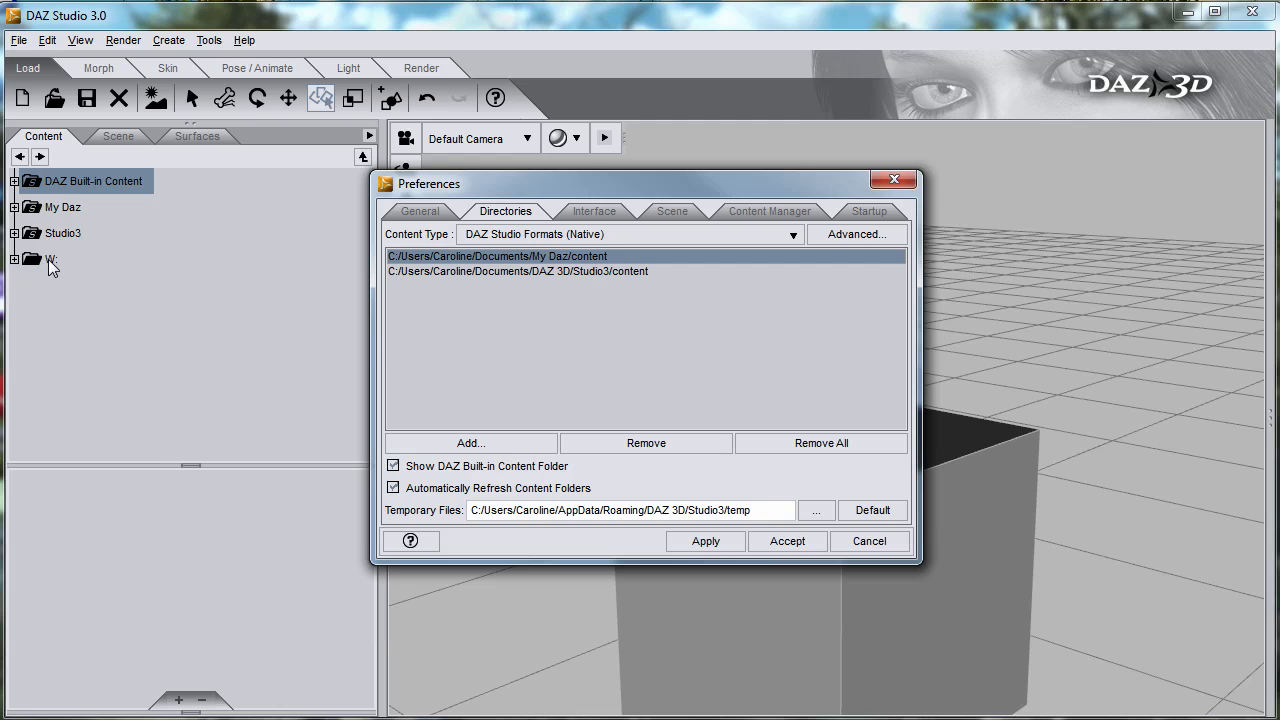
left_click(546, 234)
left_click(546, 255)
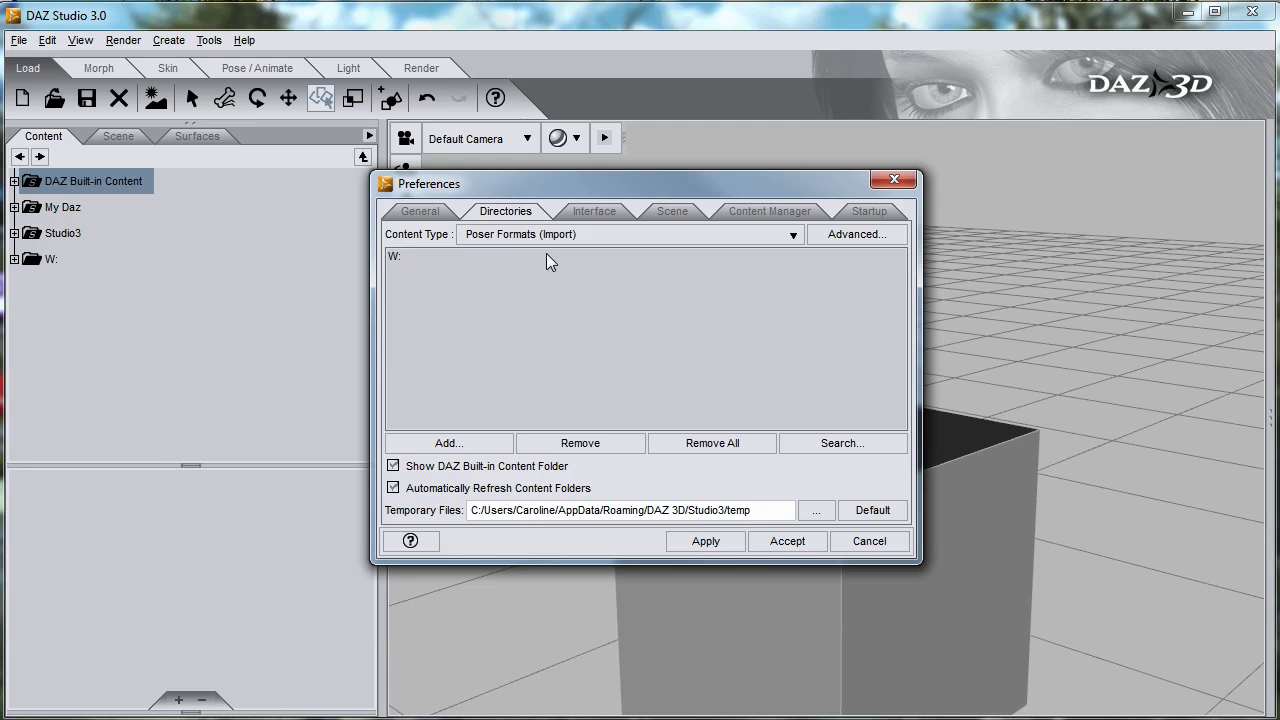
left_click(869, 542)
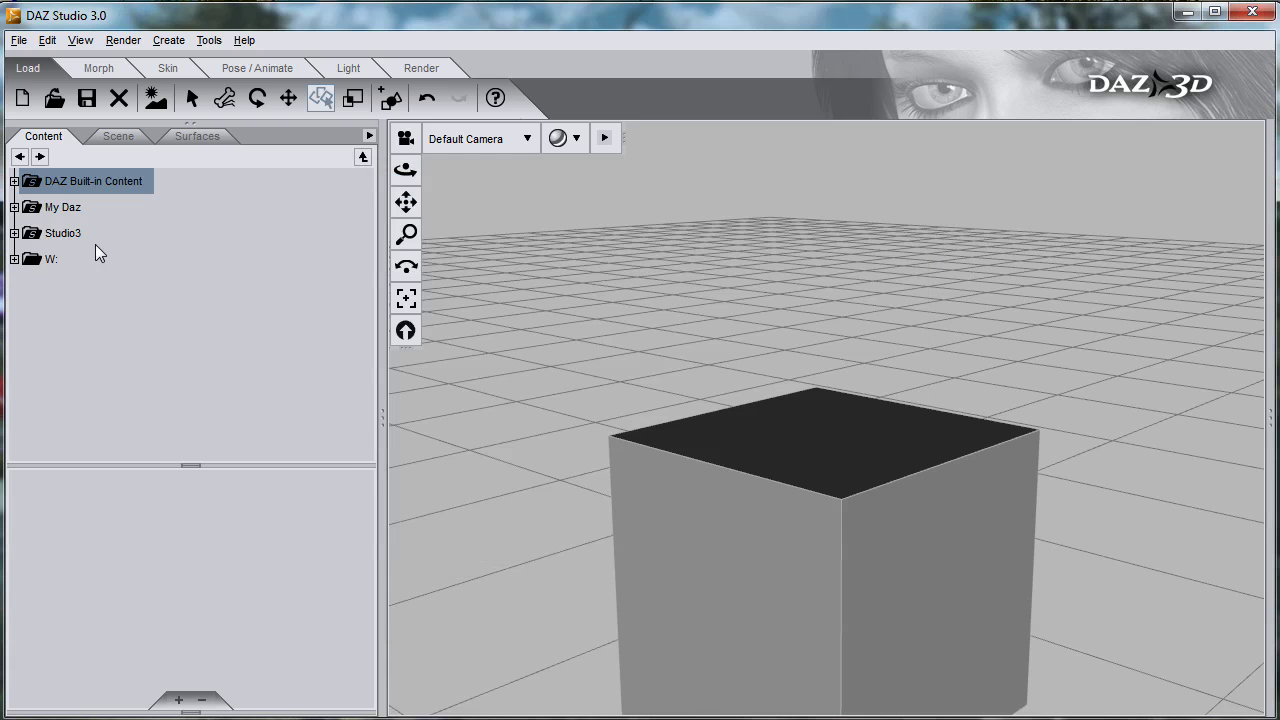
Step: In My Daz > Shaders, save a shader preset named MyCarrara with all surface settings
left_click(14, 207)
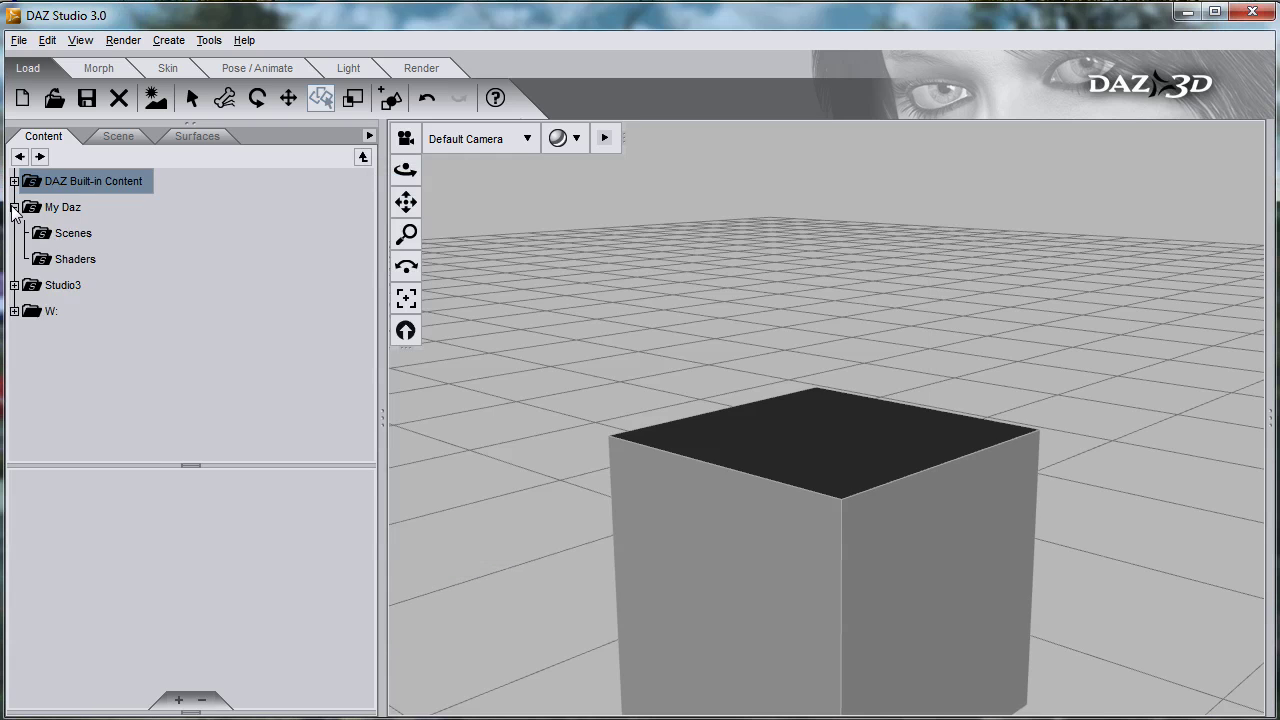
left_click(55, 259)
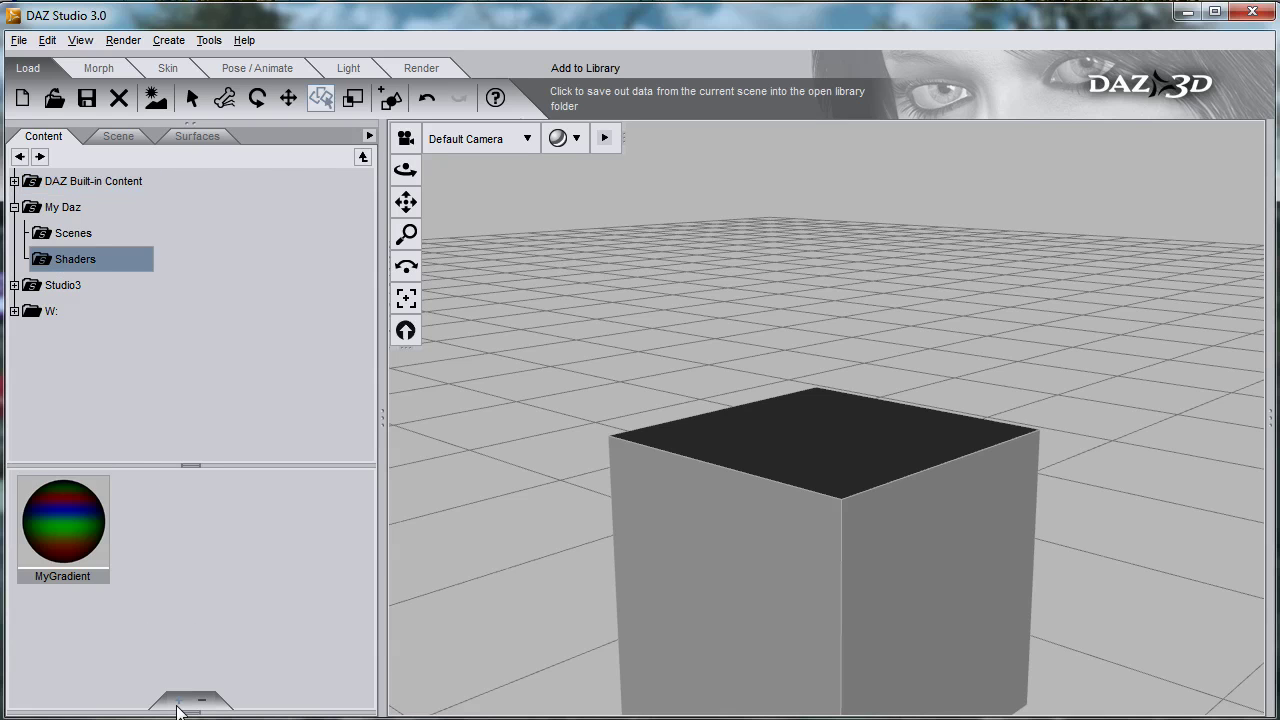
left_click(19, 40)
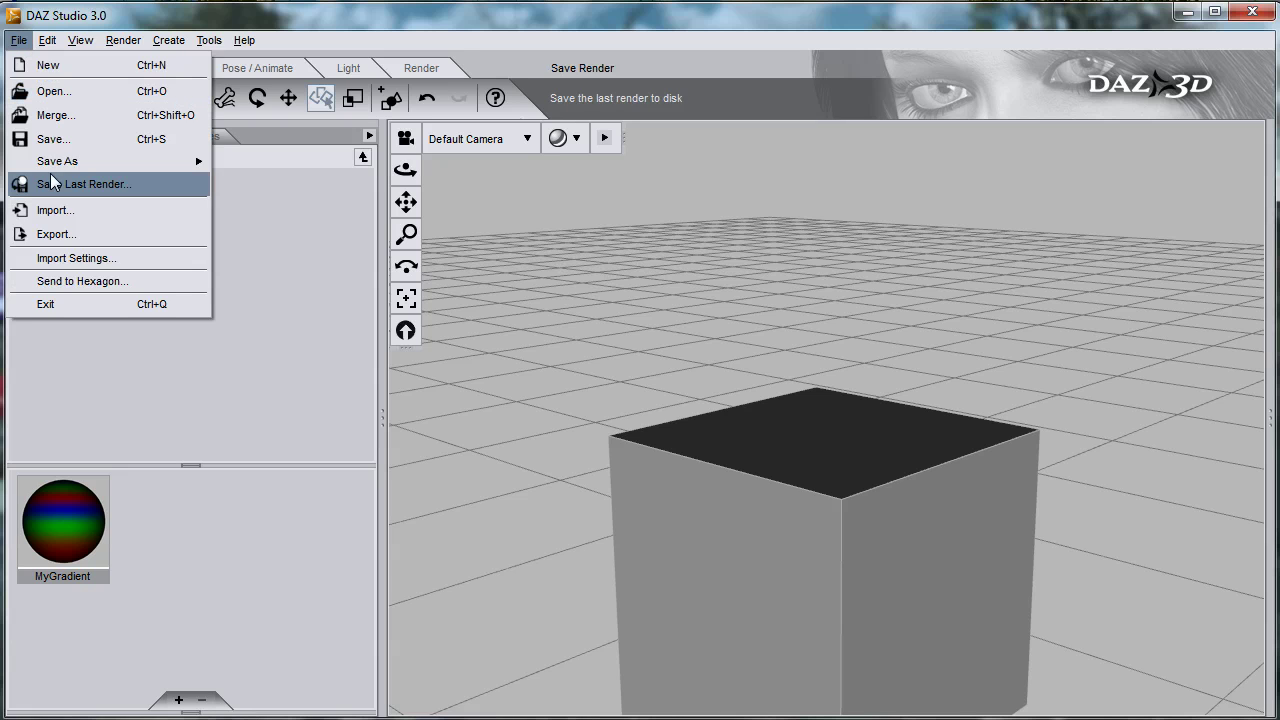
mouse_move(57, 161)
left_click(307, 250)
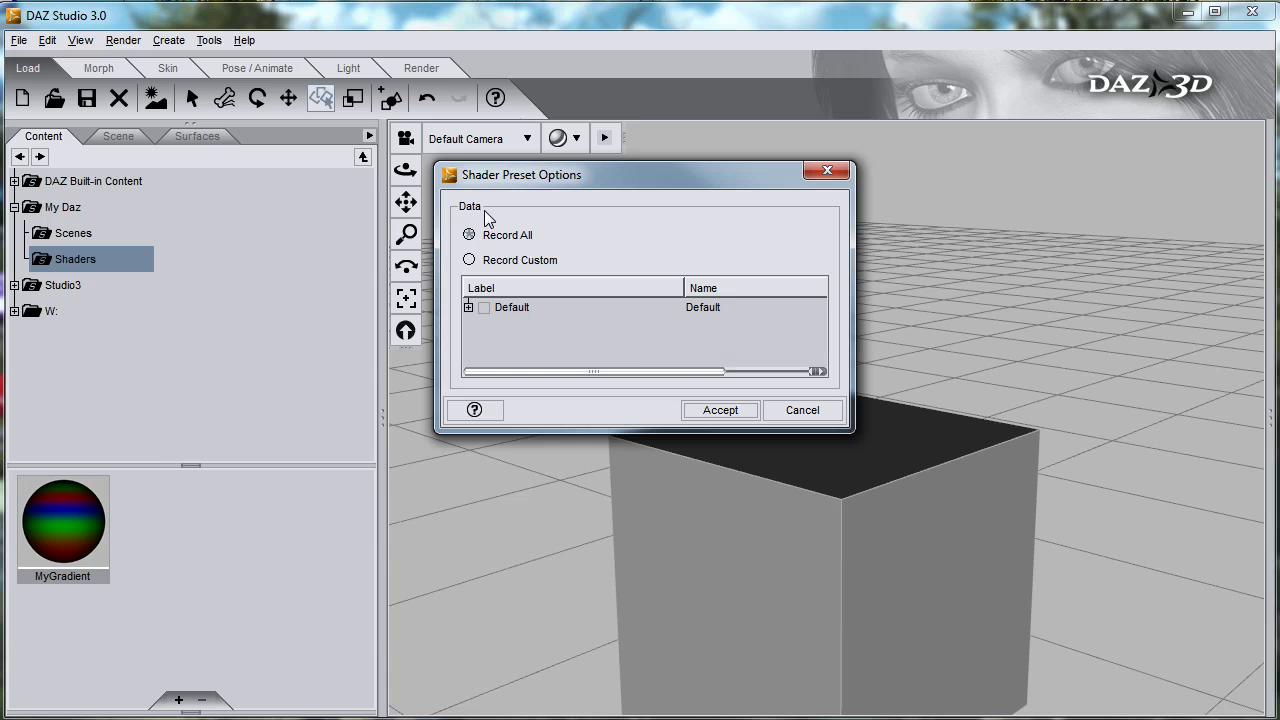
left_click(720, 408)
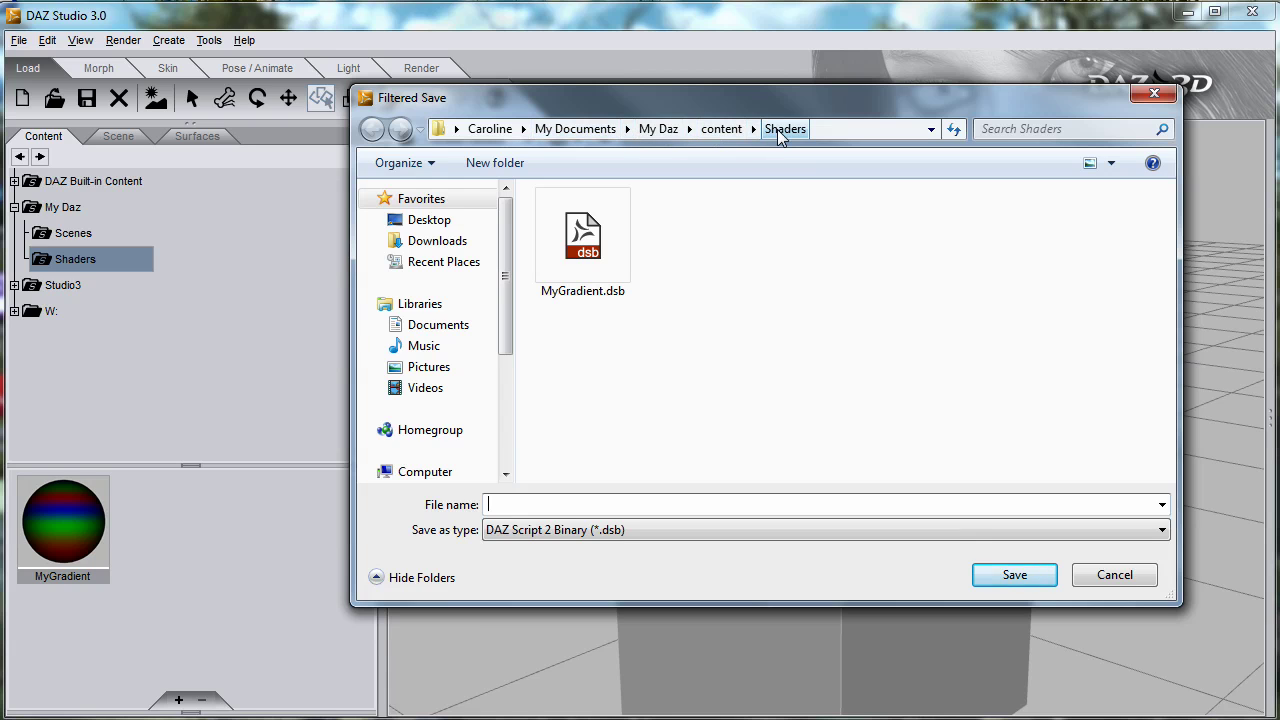
type("MyCarrara")
left_click(1014, 575)
Step: Check the MyCarrara preset's files on disk, then close the file browser
left_click(76, 233)
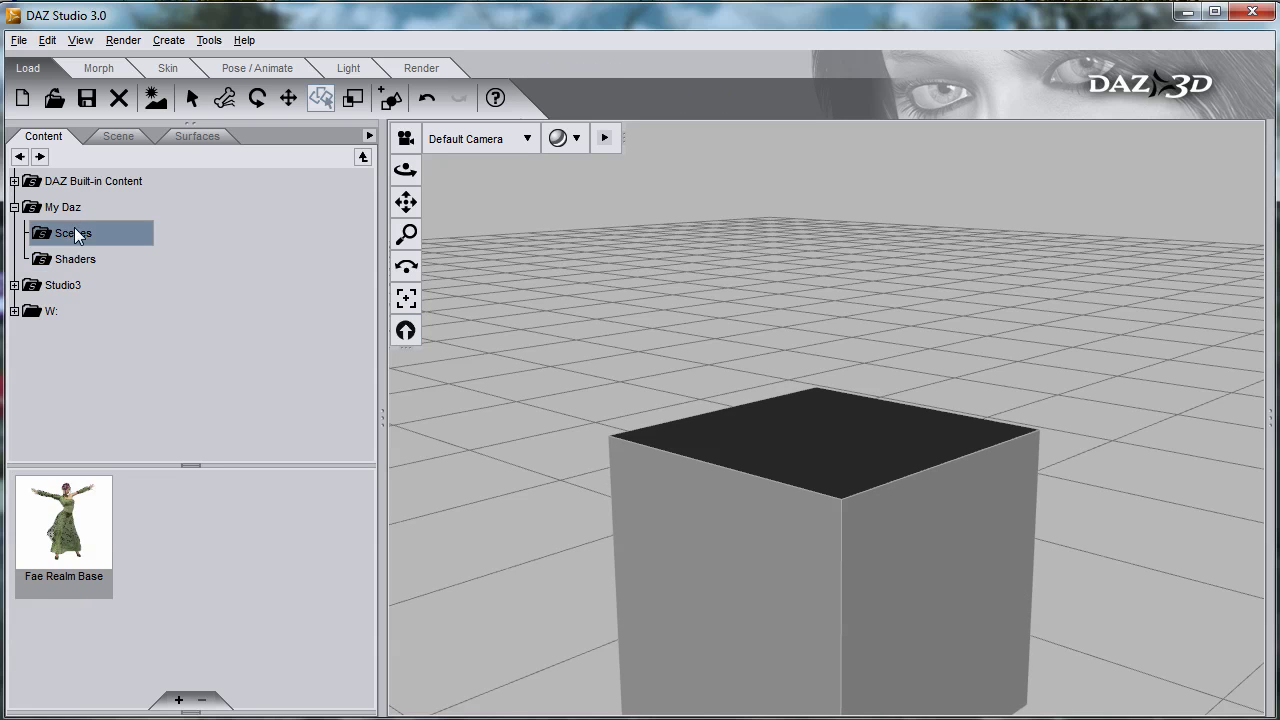
left_click(72, 257)
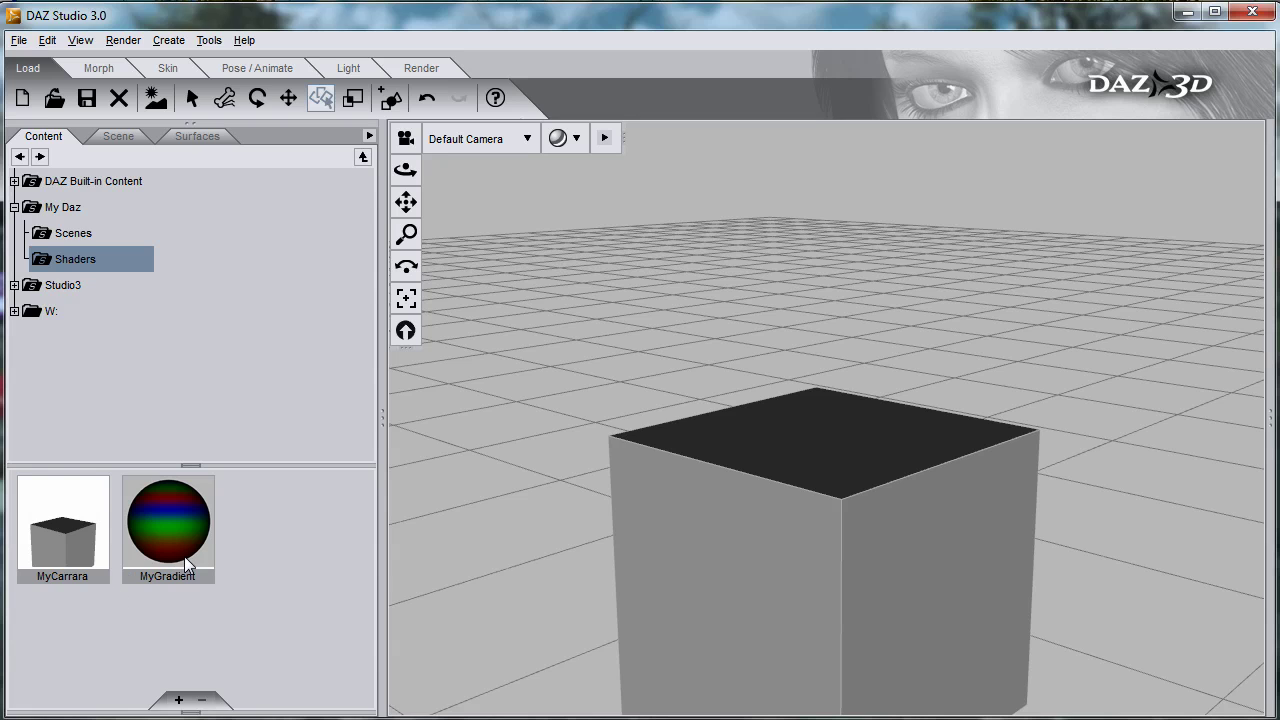
right_click(68, 541)
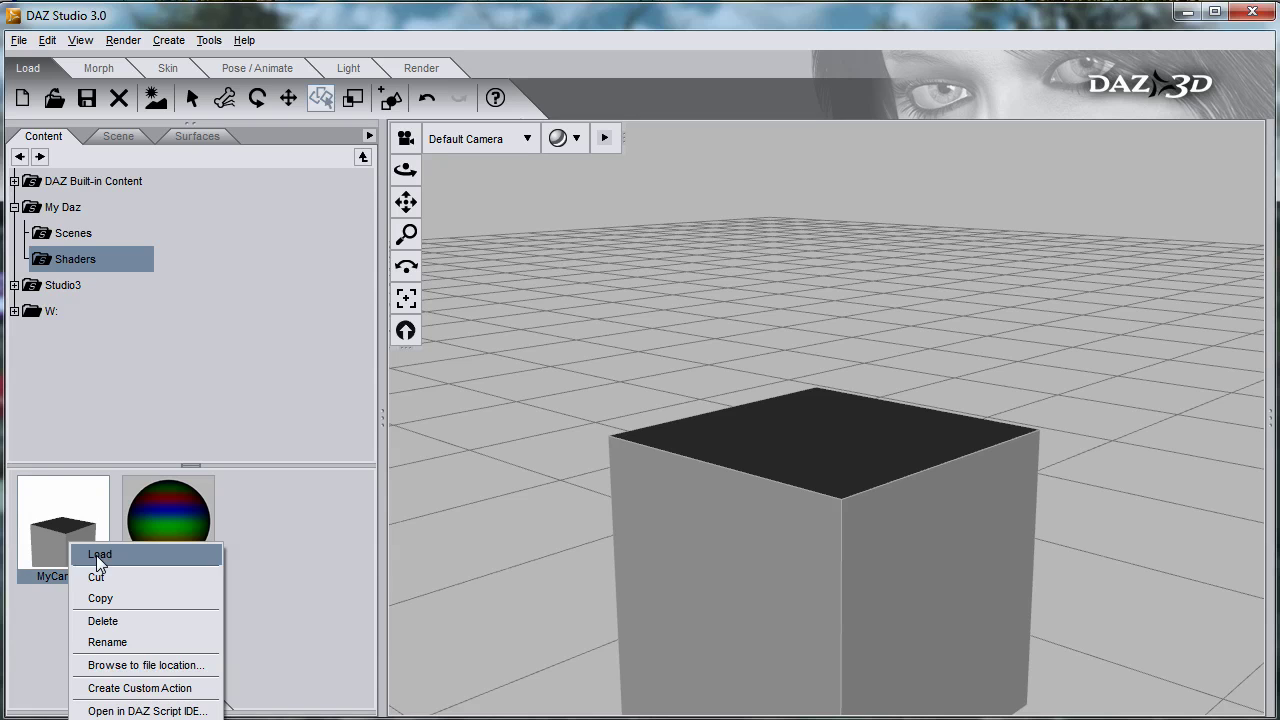
left_click(142, 666)
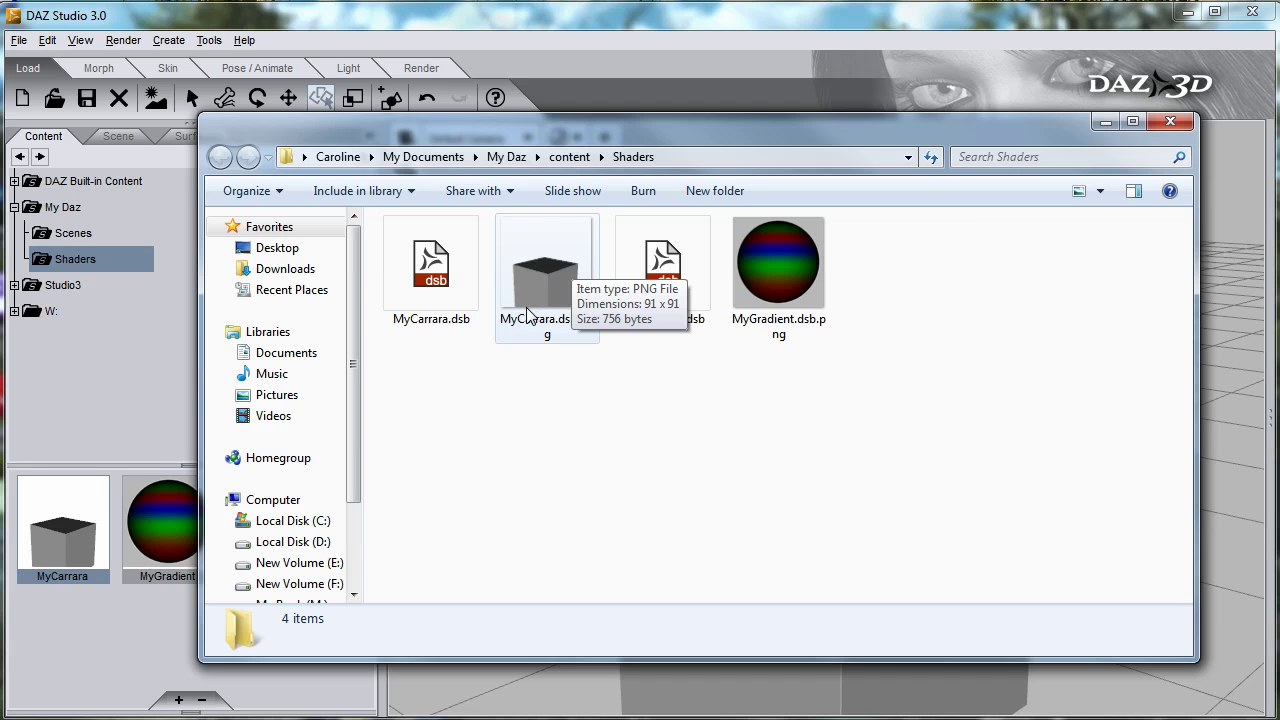
key("alt+F4")
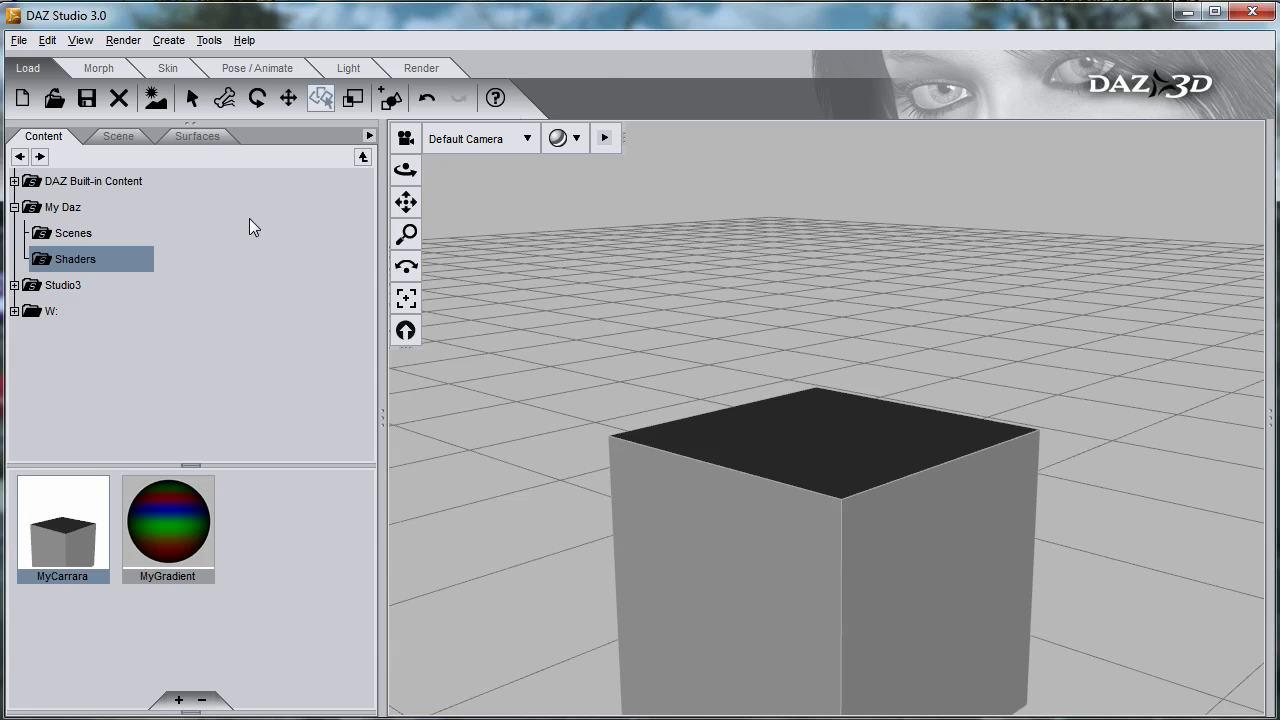
Step: Start a new empty scene, discarding the cube scene without saving
left_click(19, 40)
left_click(45, 74)
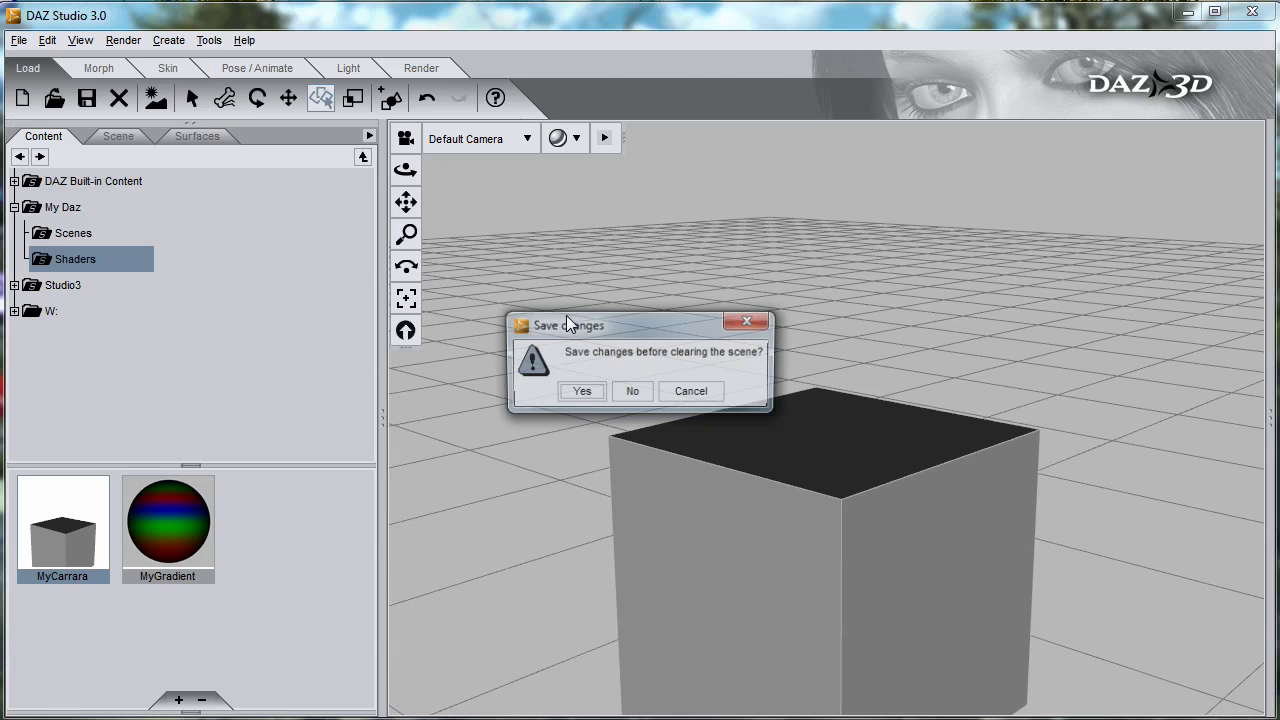
left_click(633, 394)
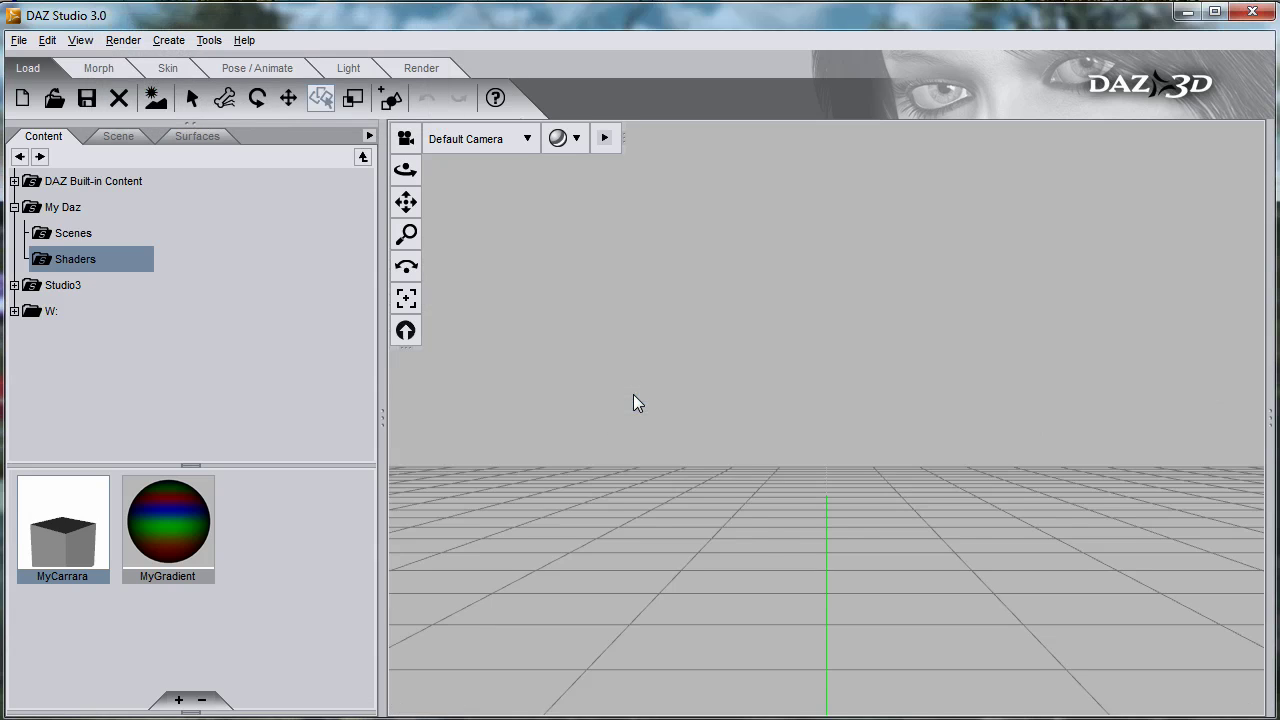
Step: Load the Fae Realm Base scene from Scenes and select FaeRSkirt in the Scene list
left_click(72, 234)
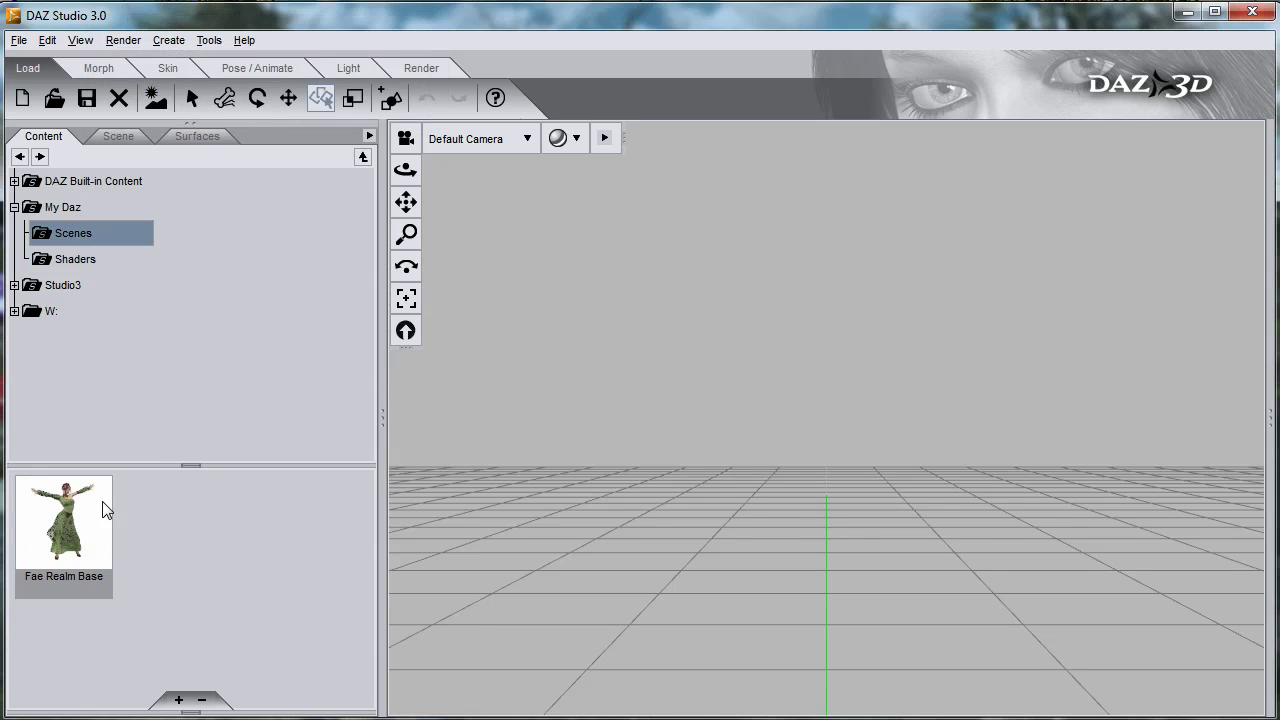
double_click(64, 528)
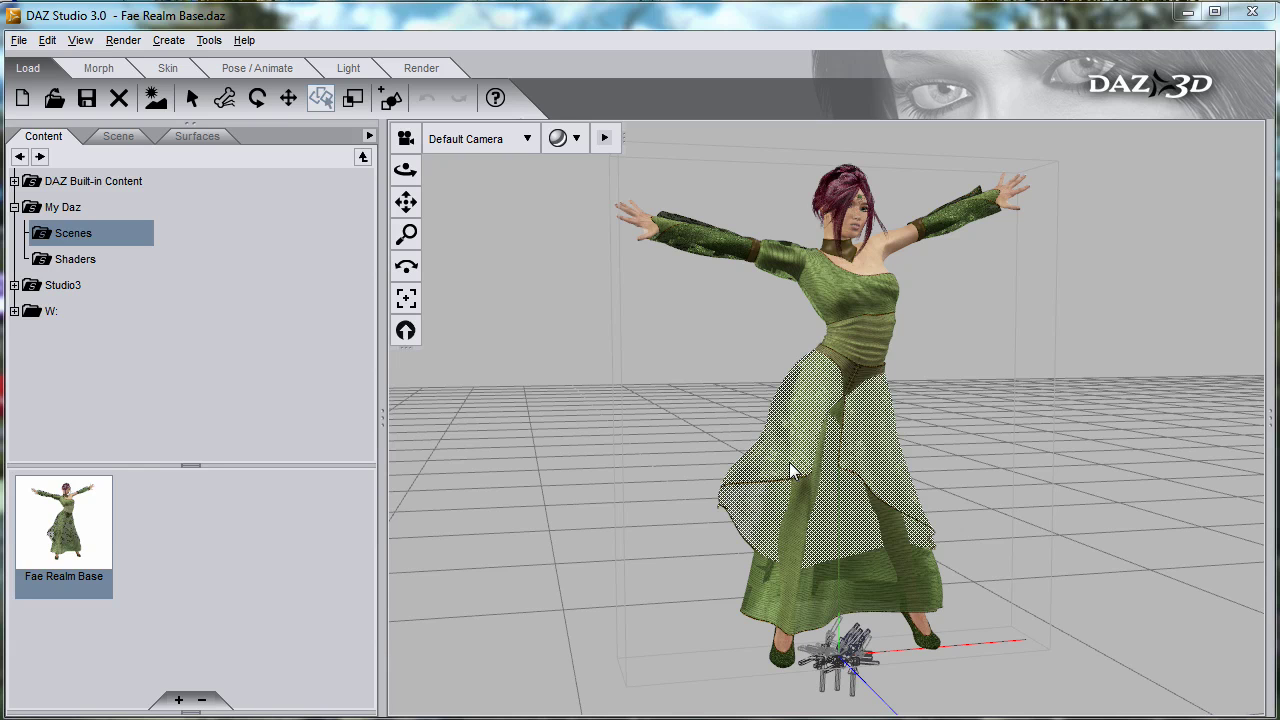
left_click(116, 138)
left_click(78, 198)
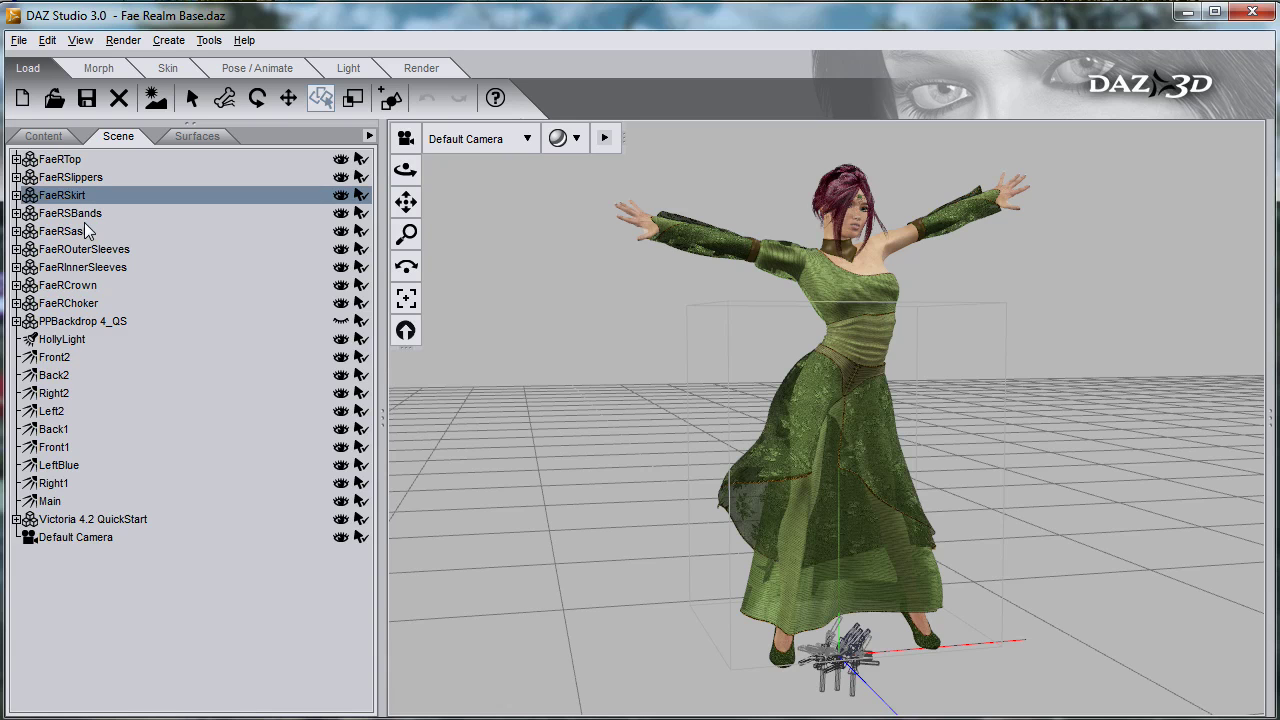
Step: Apply the MyCarrara shader preset to the skirt and spot render the marbled result
left_click(50, 136)
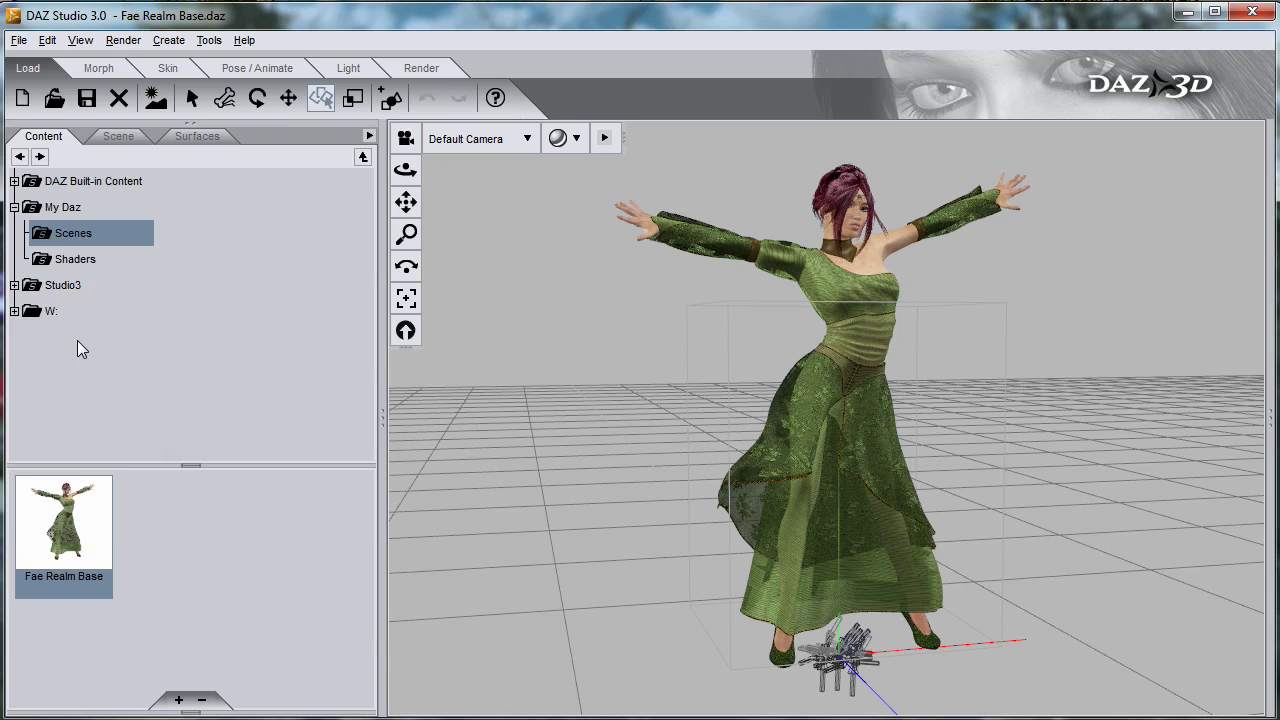
left_click(72, 259)
double_click(60, 533)
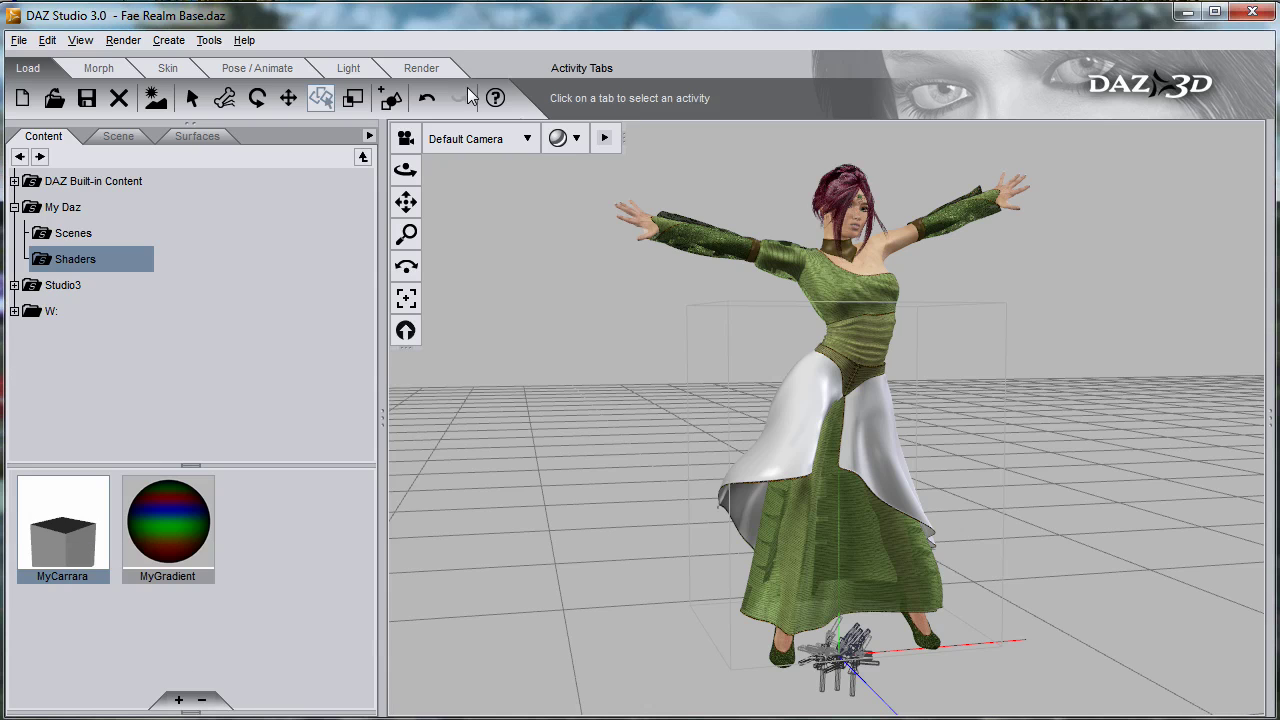
left_click(209, 40)
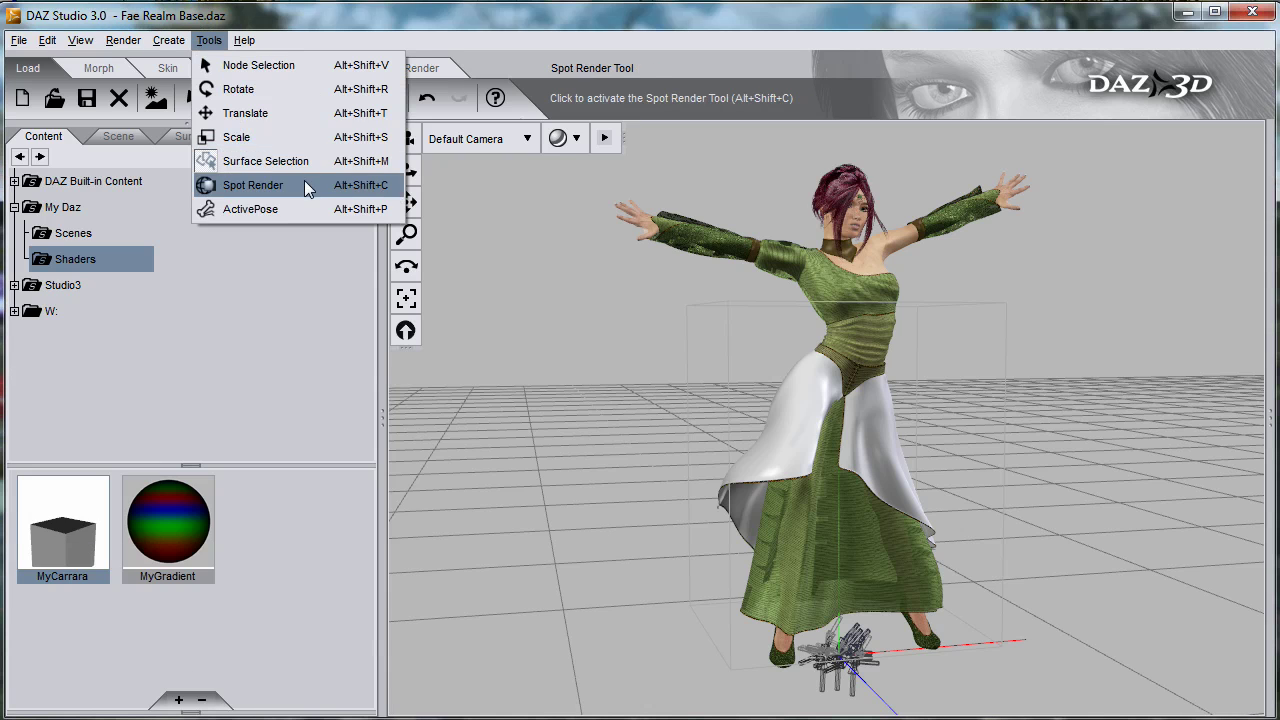
key("ctrl+r")
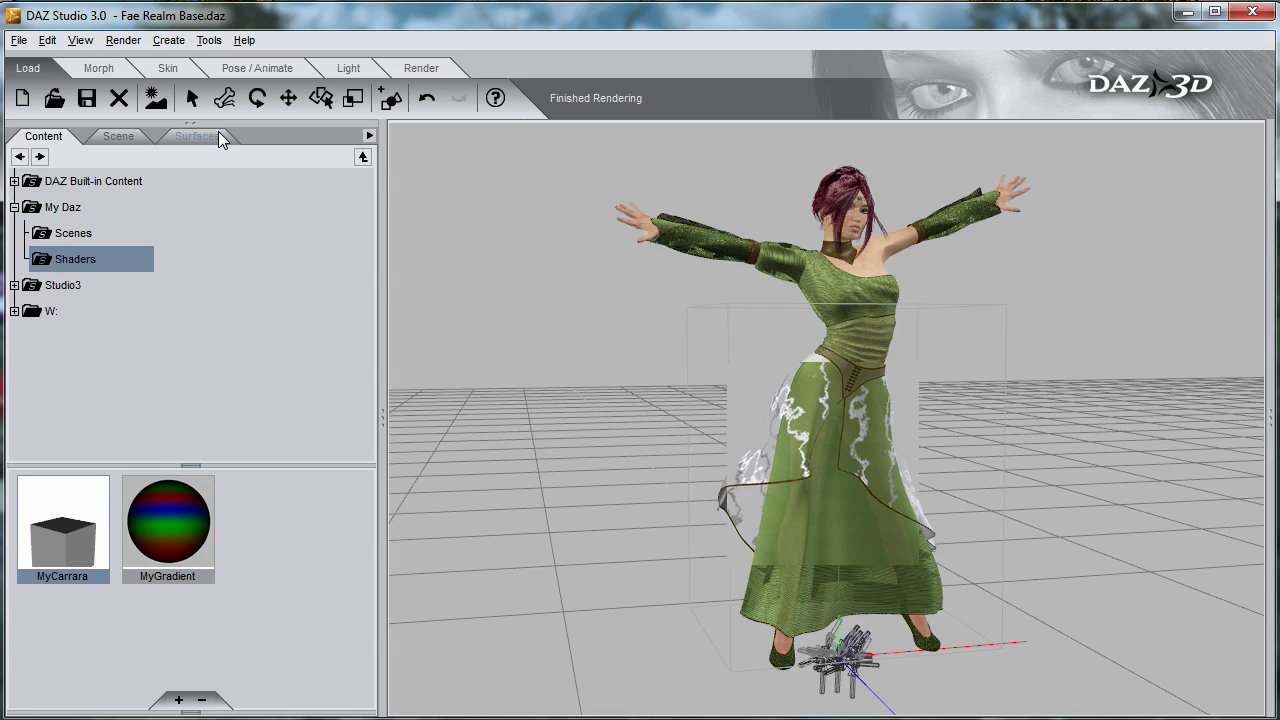
Step: Set the overskirt's Carrara Marble Scale to 0.2 in its surface settings
left_click(196, 136)
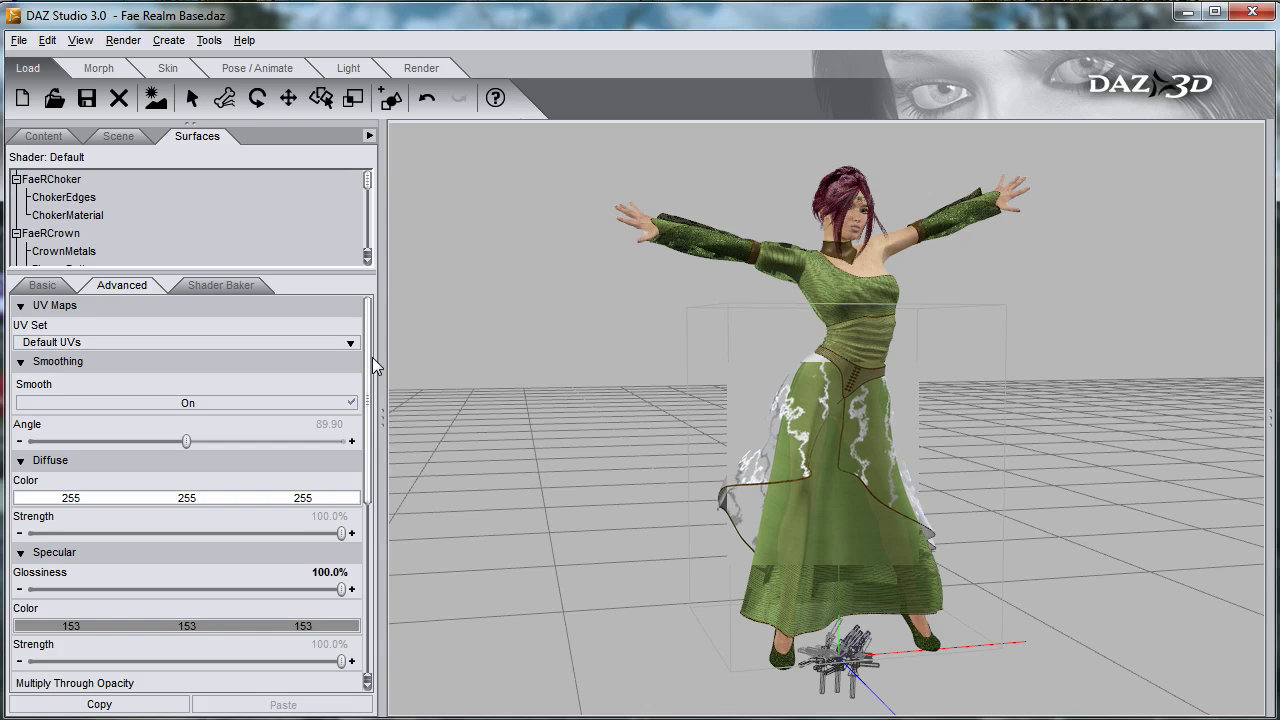
left_click_drag(370, 355, 372, 536)
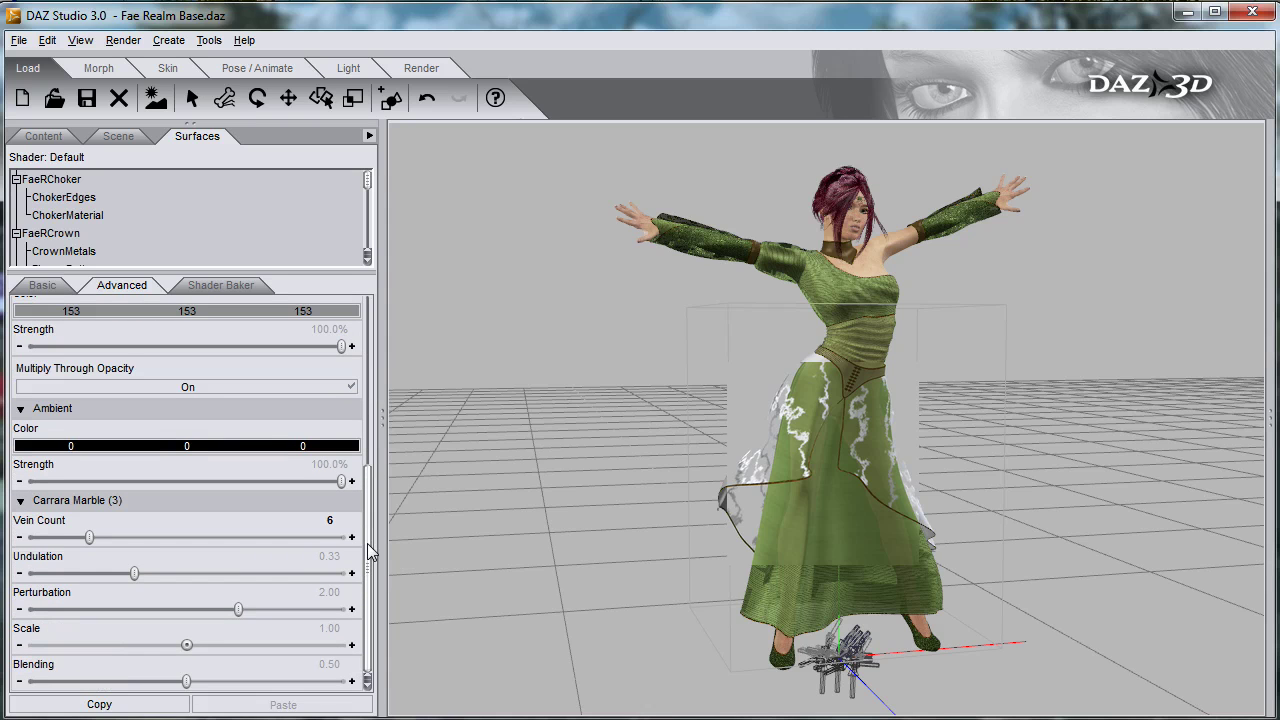
left_click(331, 630)
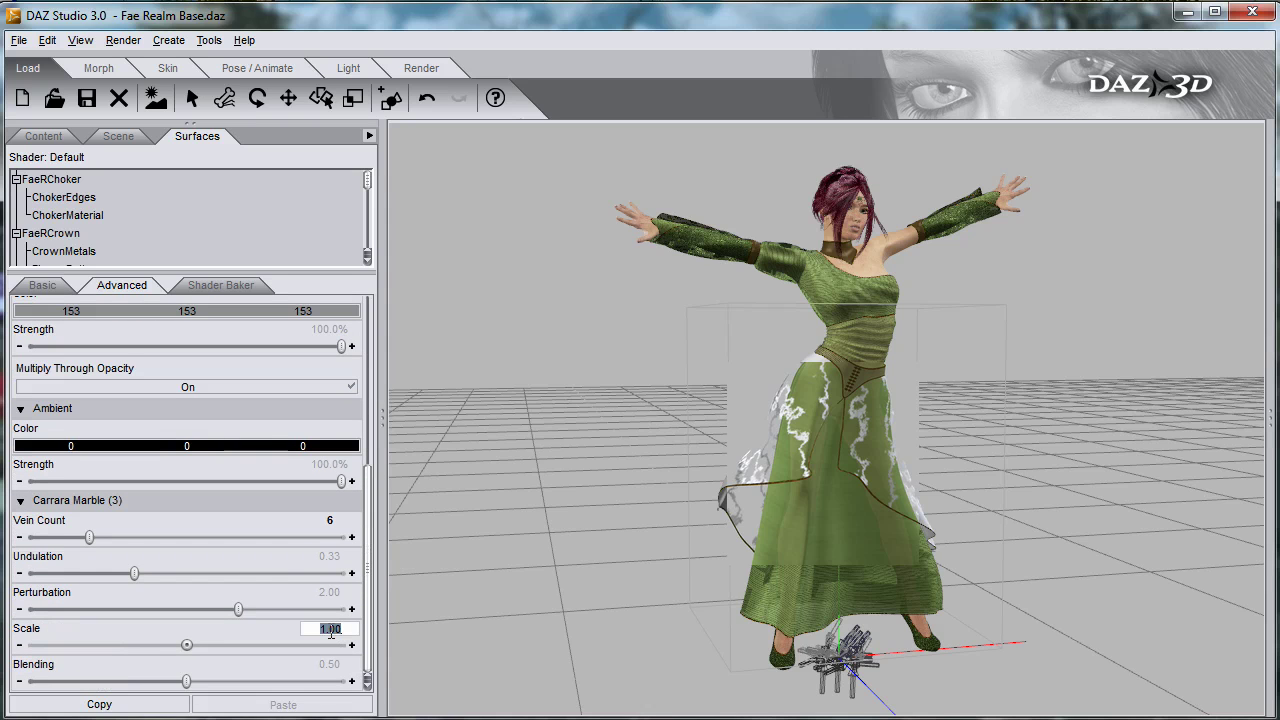
type("0.2")
key("Return")
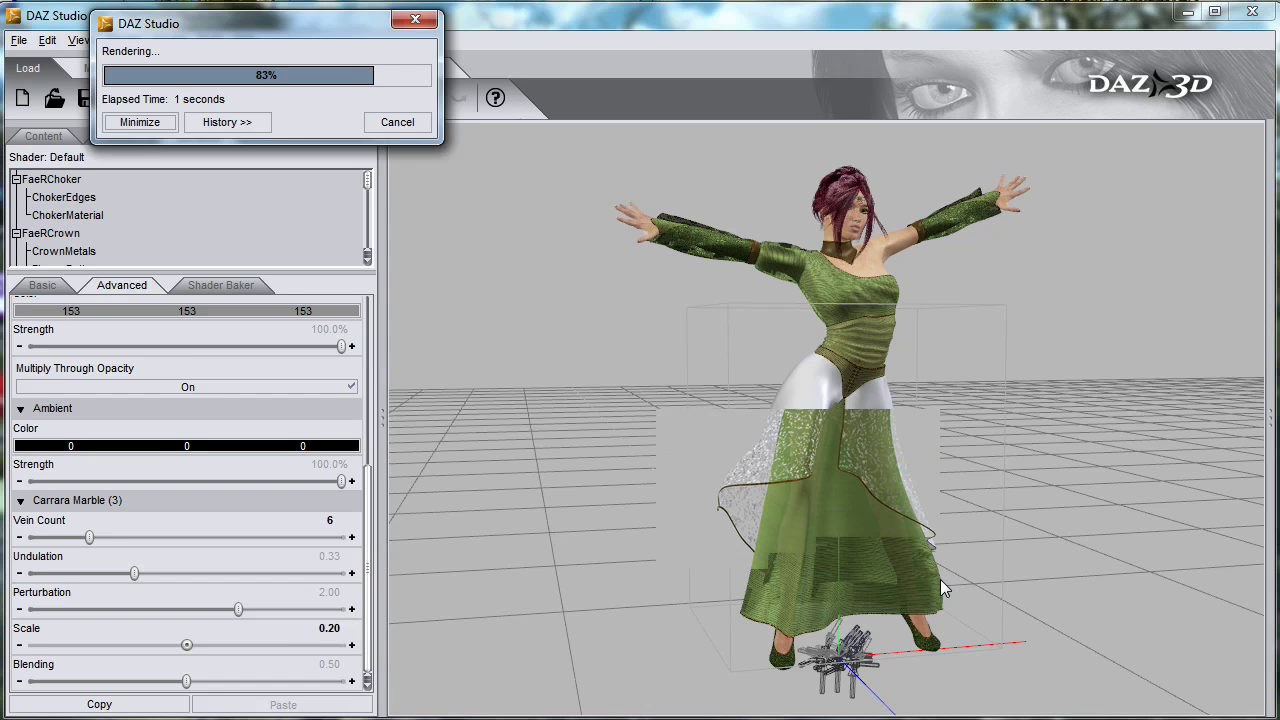
Step: Give the overskirt a pink ambient colour (255/128/255) and render a preview
left_click(246, 449)
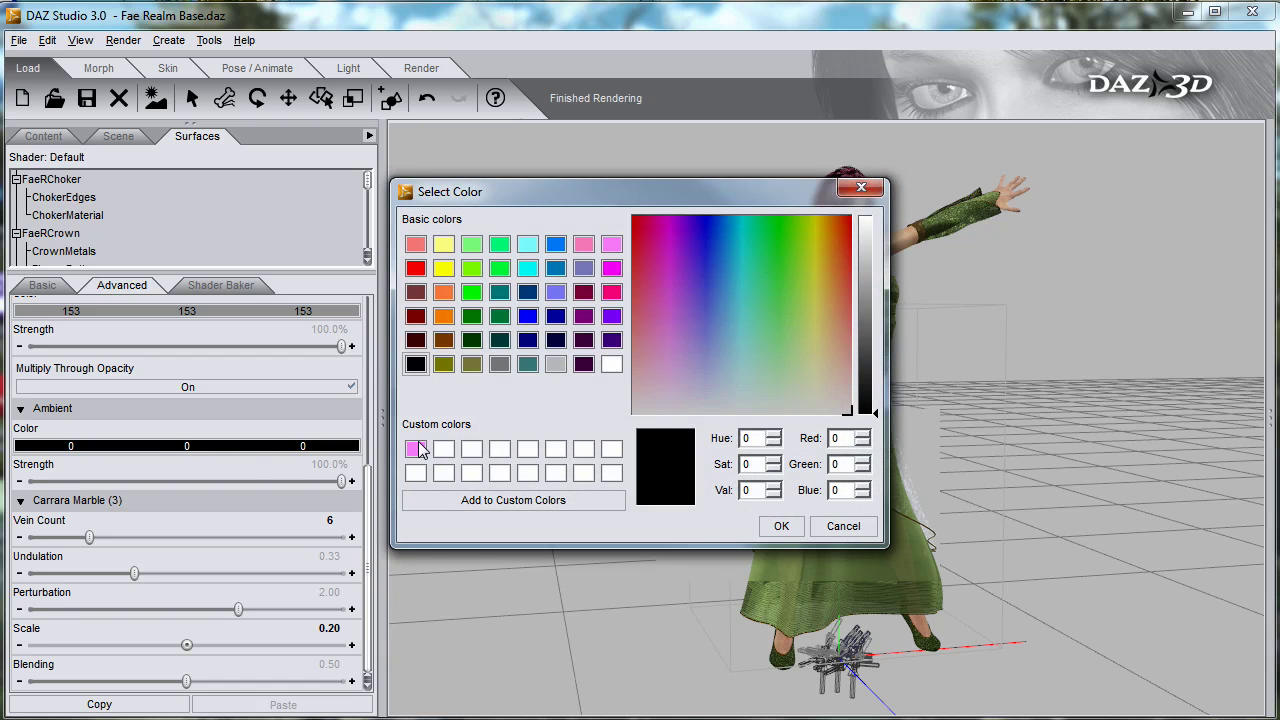
left_click(416, 449)
left_click(784, 527)
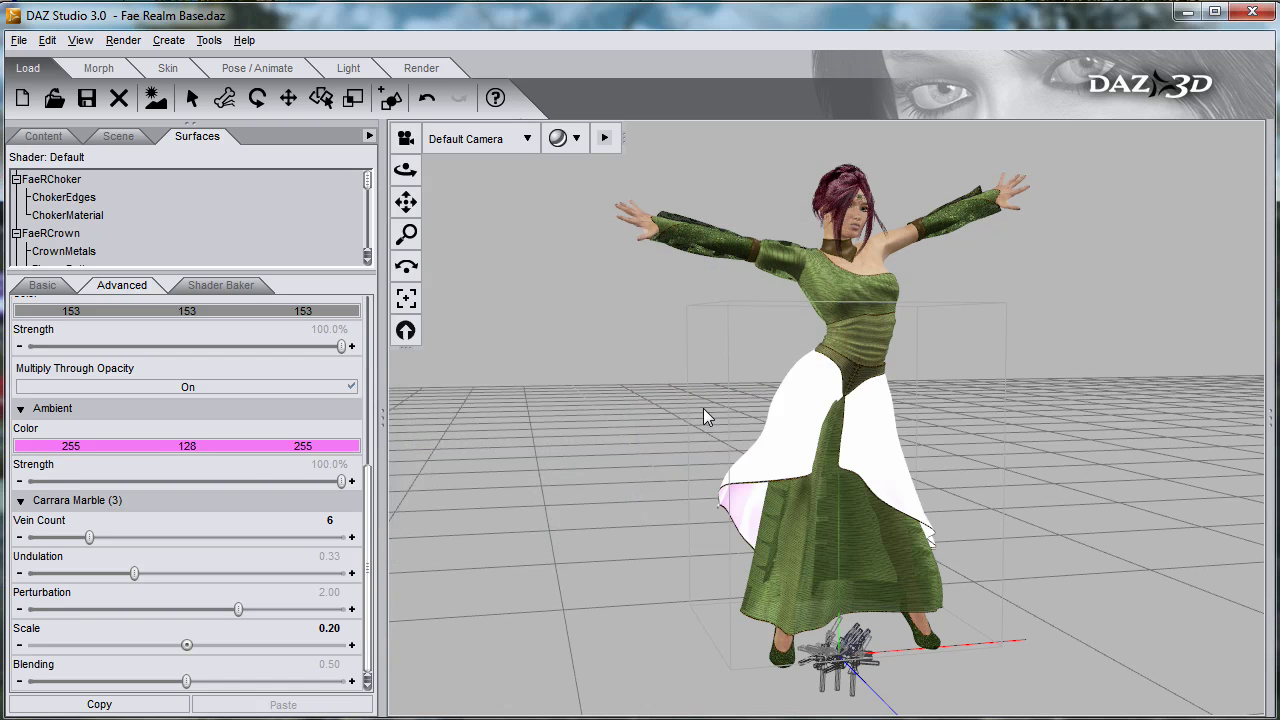
key("ctrl+r")
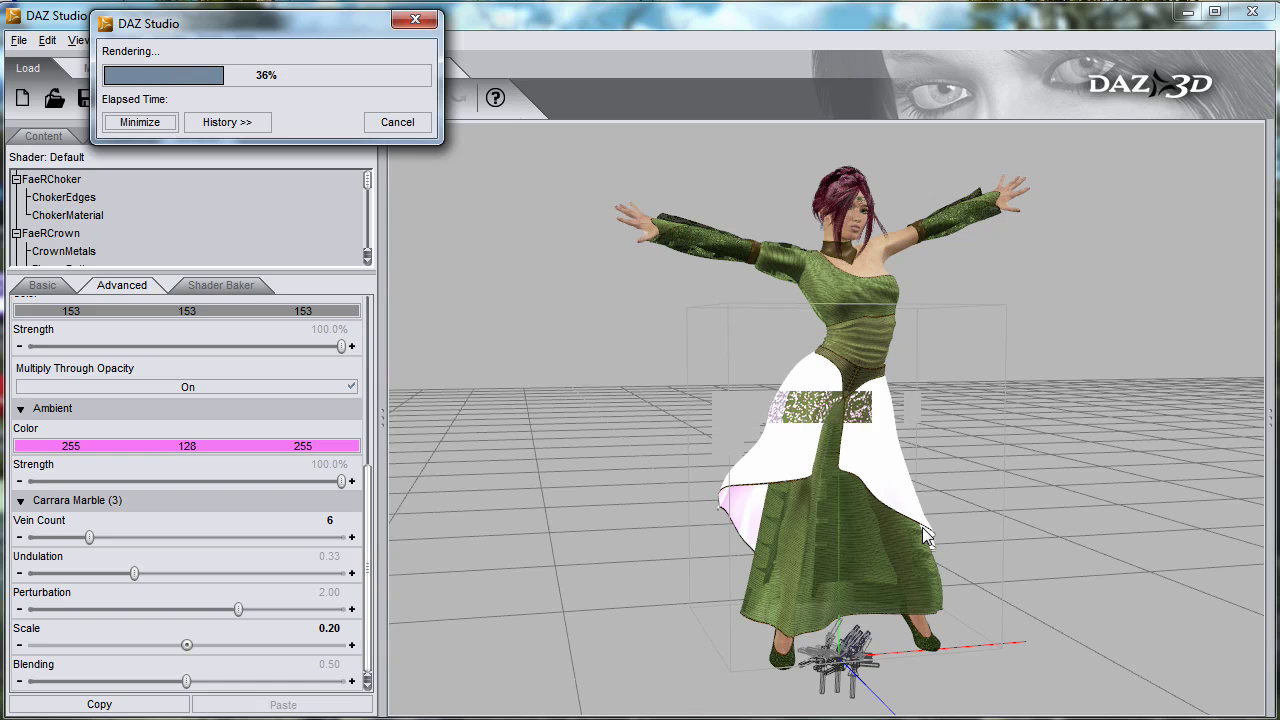
Step: Reduce the marble Scale to 0.02 and render a preview of the finer veins
left_click(331, 629)
type("0.02")
key("Return")
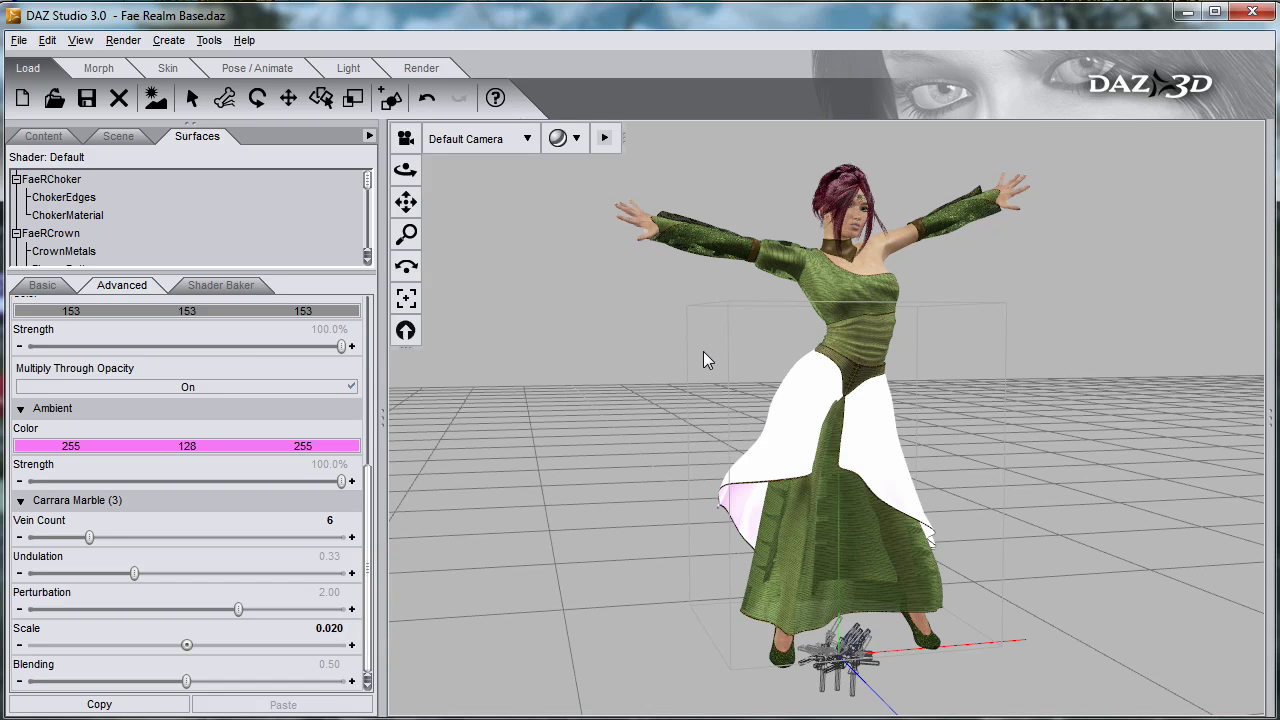
key("ctrl+r")
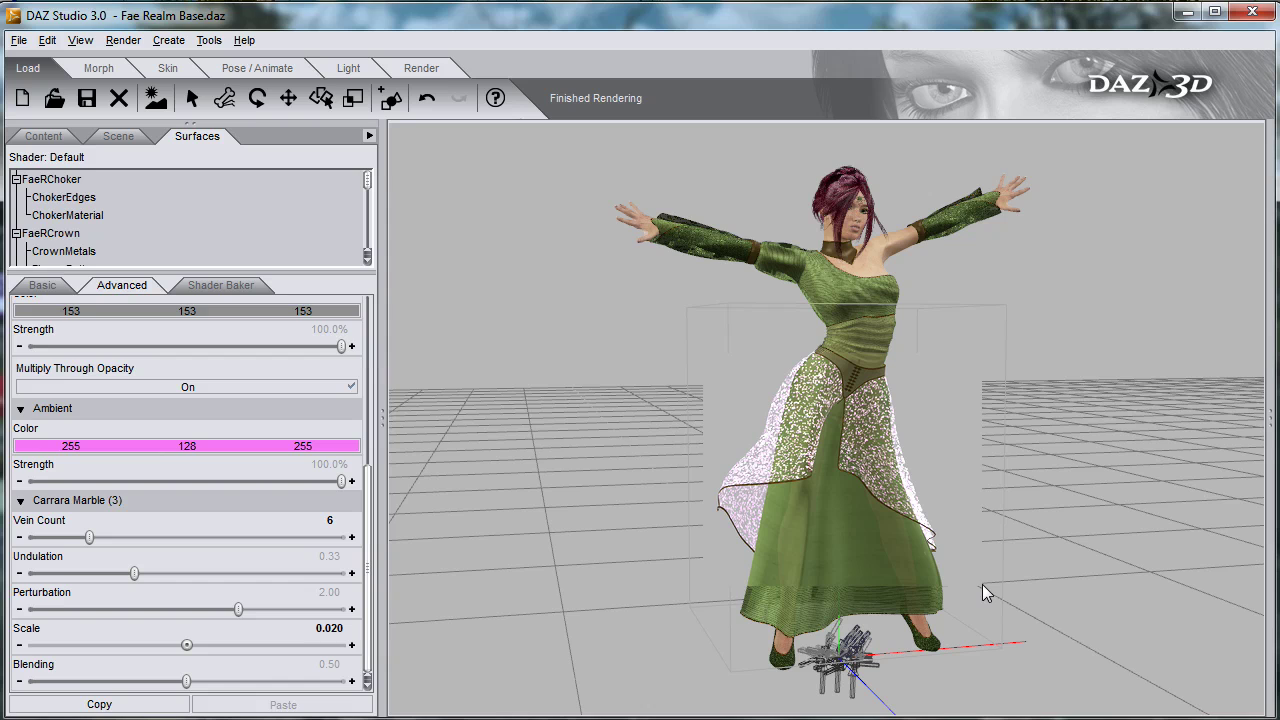
Step: Return to the live scene preview and the shader presets in the Content library
left_click(538, 461)
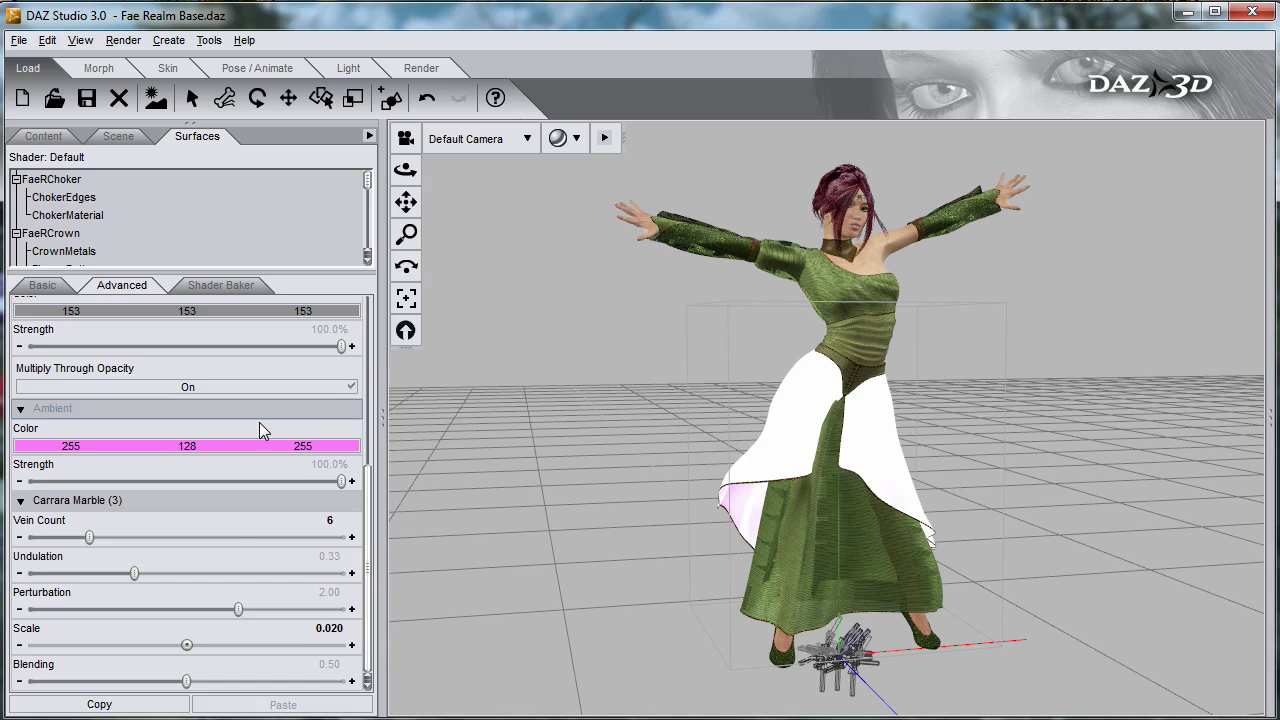
left_click(43, 140)
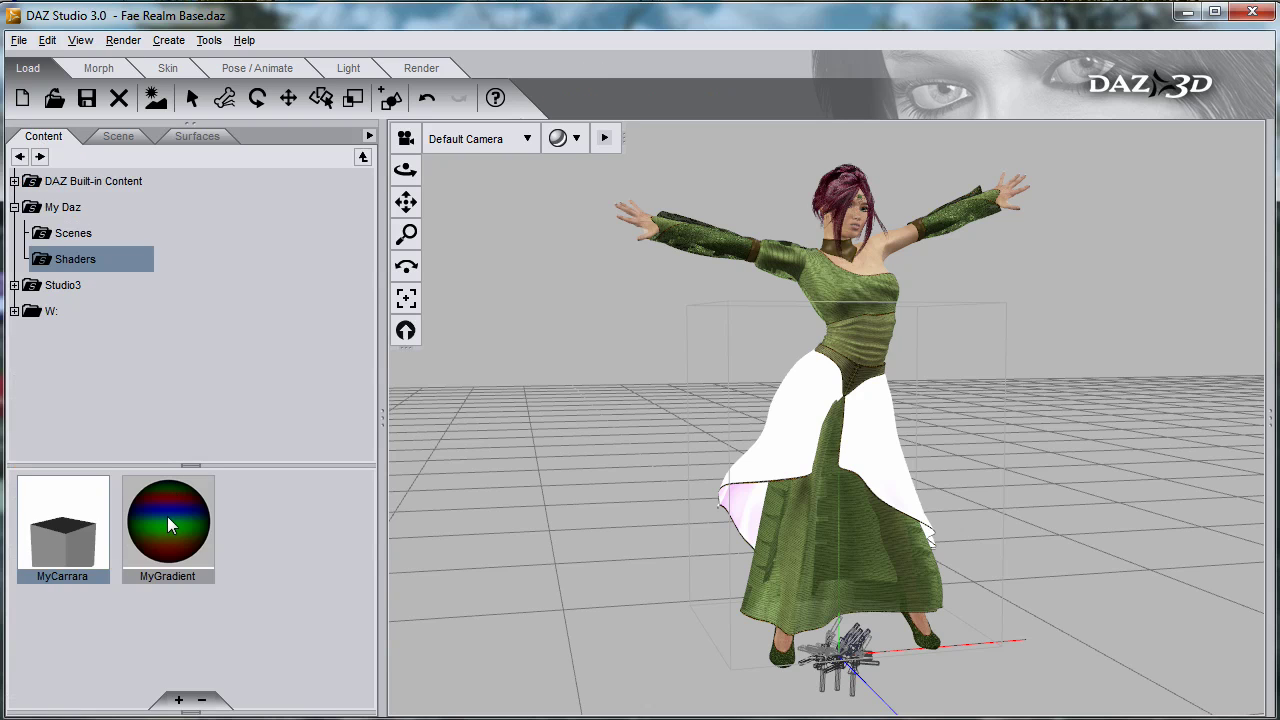
mouse_move(167, 516)
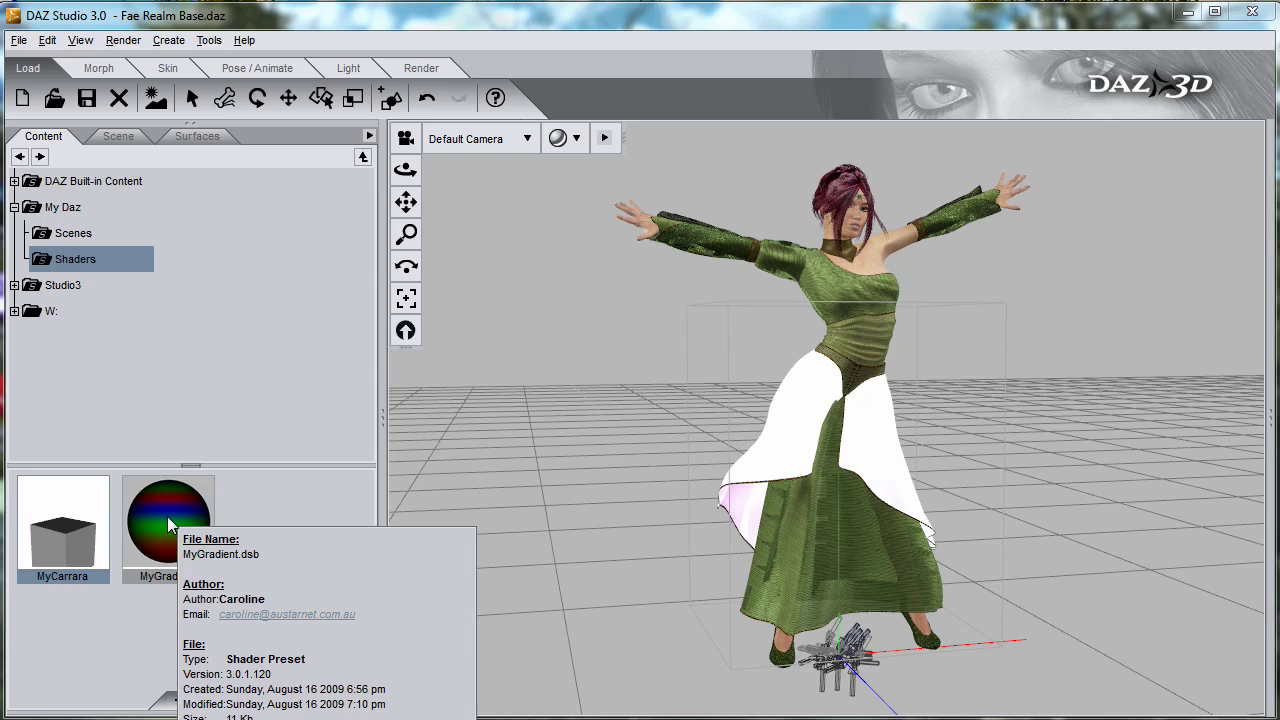
Step: Multi-select FaeRTop, FaeRSkirt, FaeRSash and FaeRInnerSleeves, then switch to Surface Selection
left_click(118, 136)
left_click(62, 162)
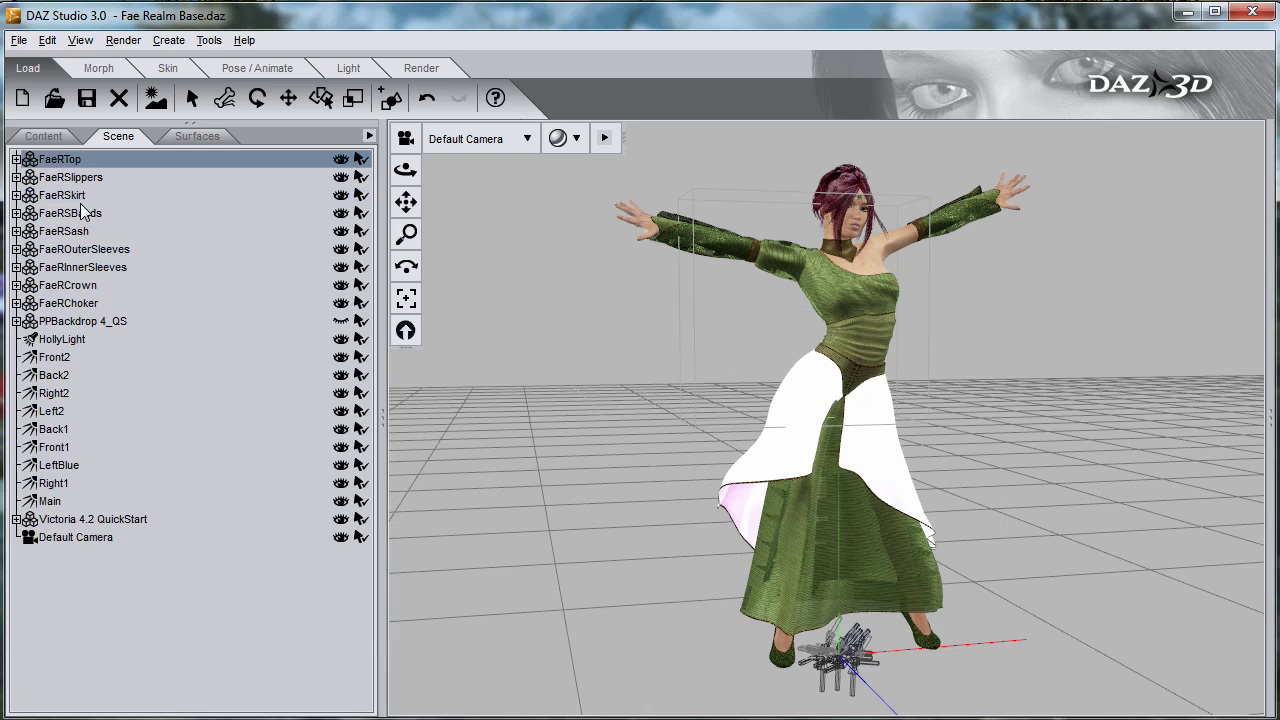
left_click(82, 198, "ctrl")
left_click(94, 233, "ctrl")
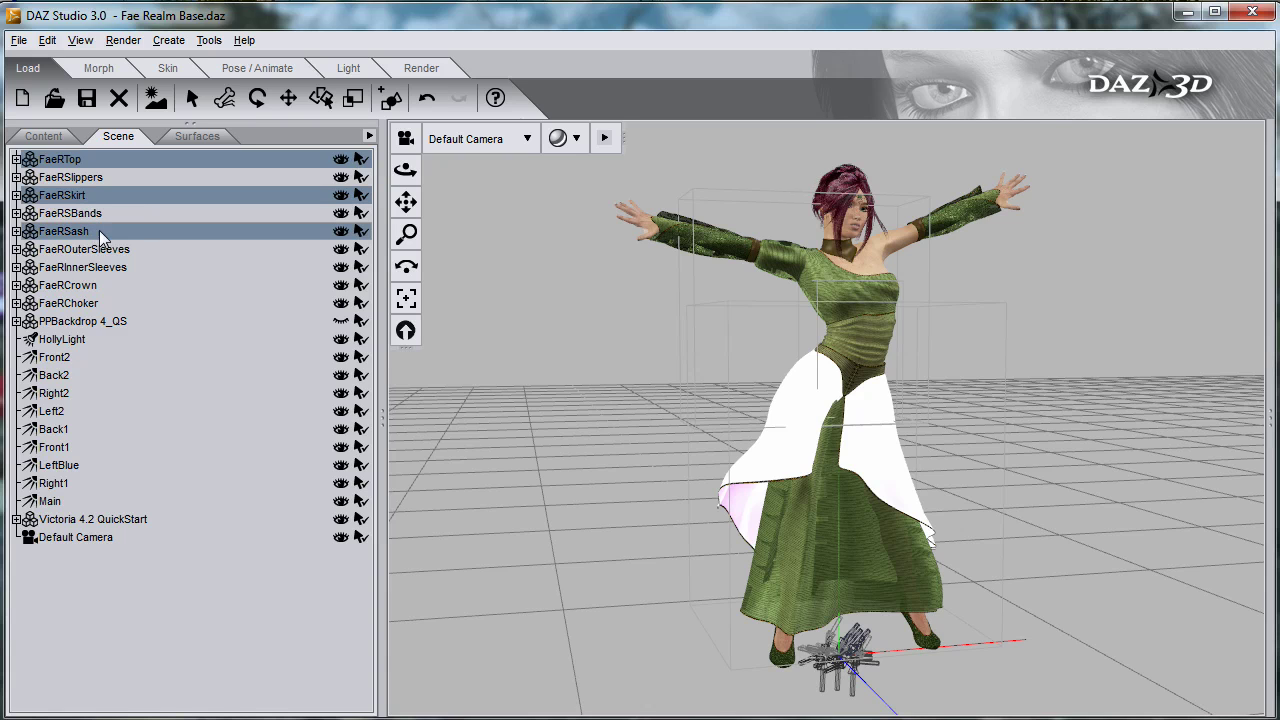
left_click(100, 268, "ctrl")
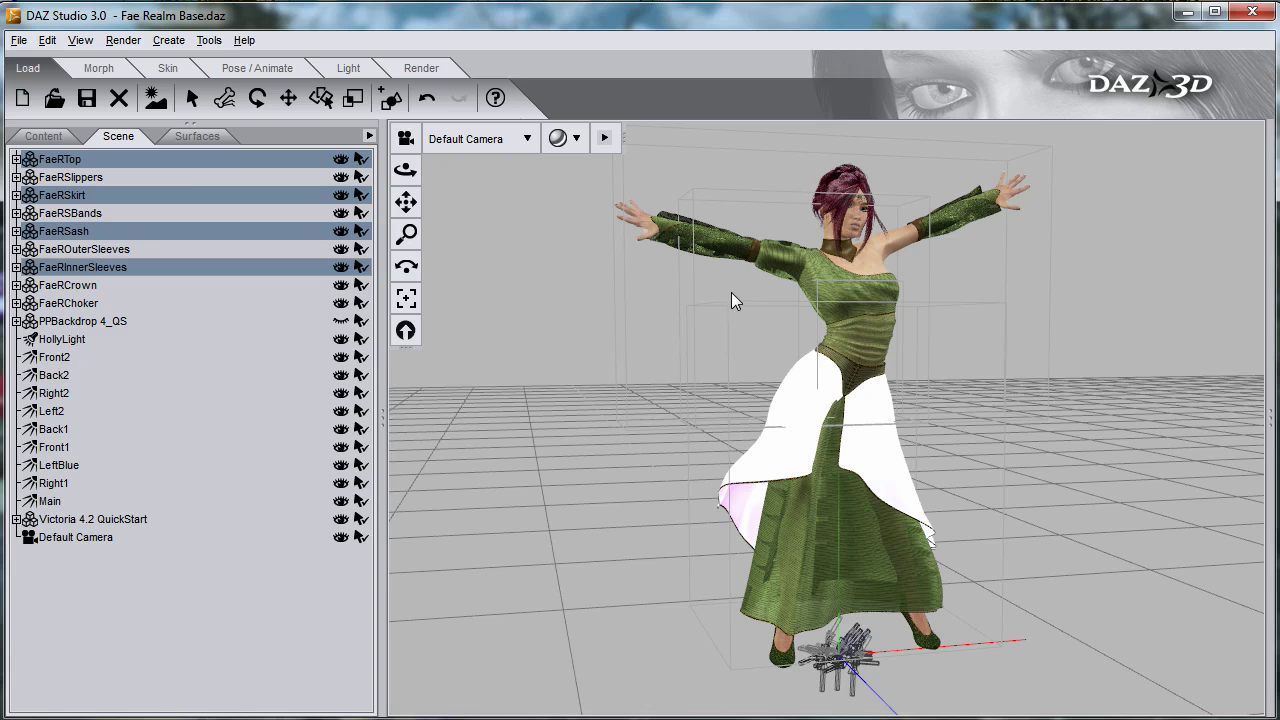
left_click(209, 40)
left_click(262, 160)
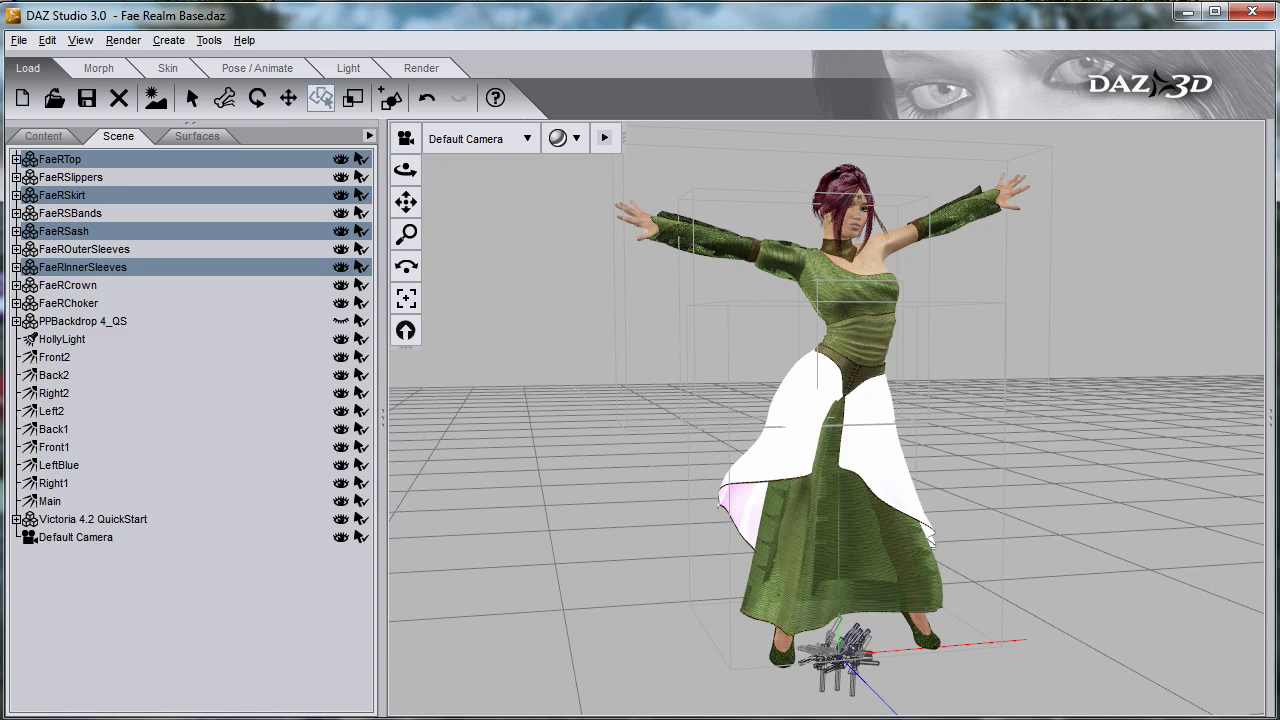
Step: Apply the MyGradient preset to the selected clothing and spot render the striped dress
left_click(43, 137)
left_click(180, 536)
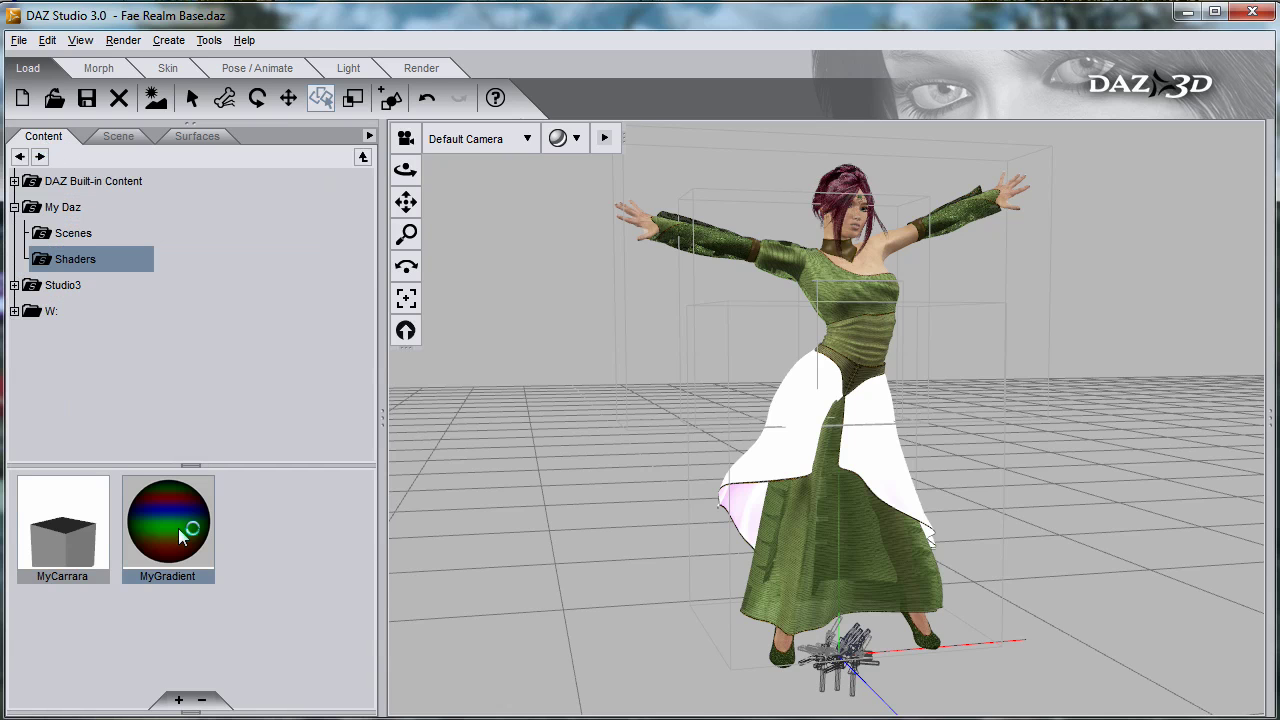
double_click(178, 528)
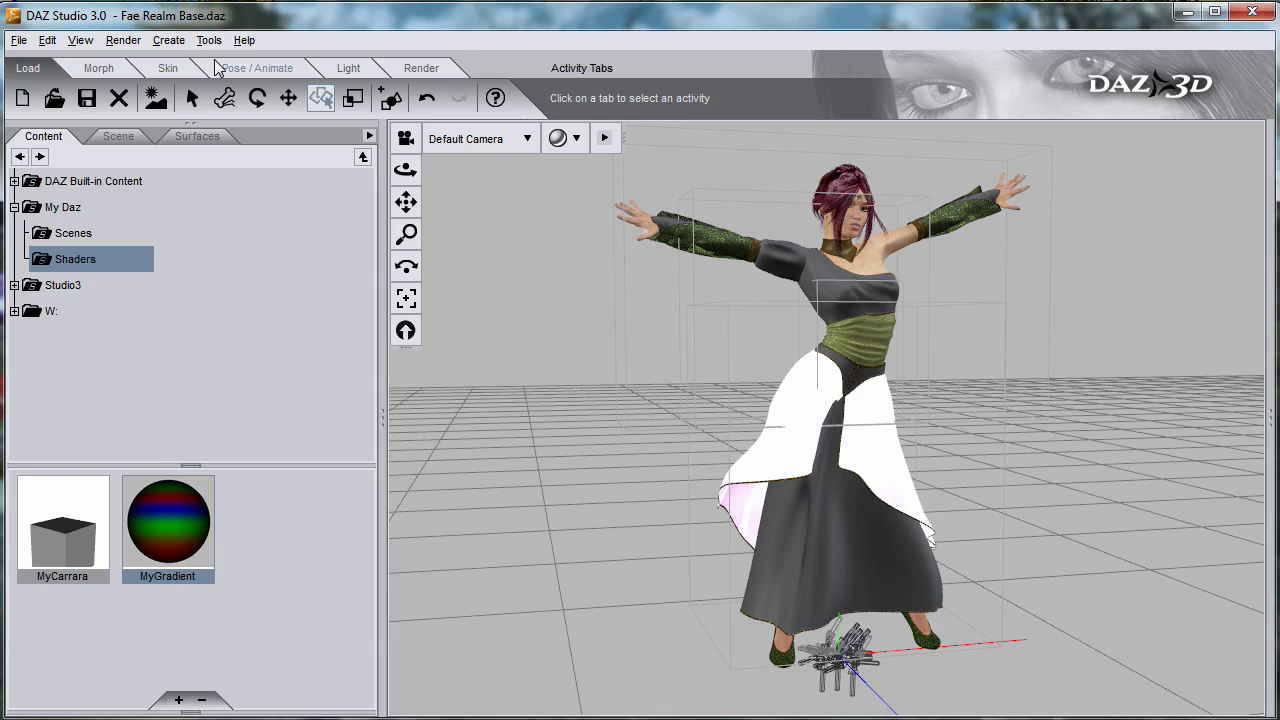
key("ctrl+r")
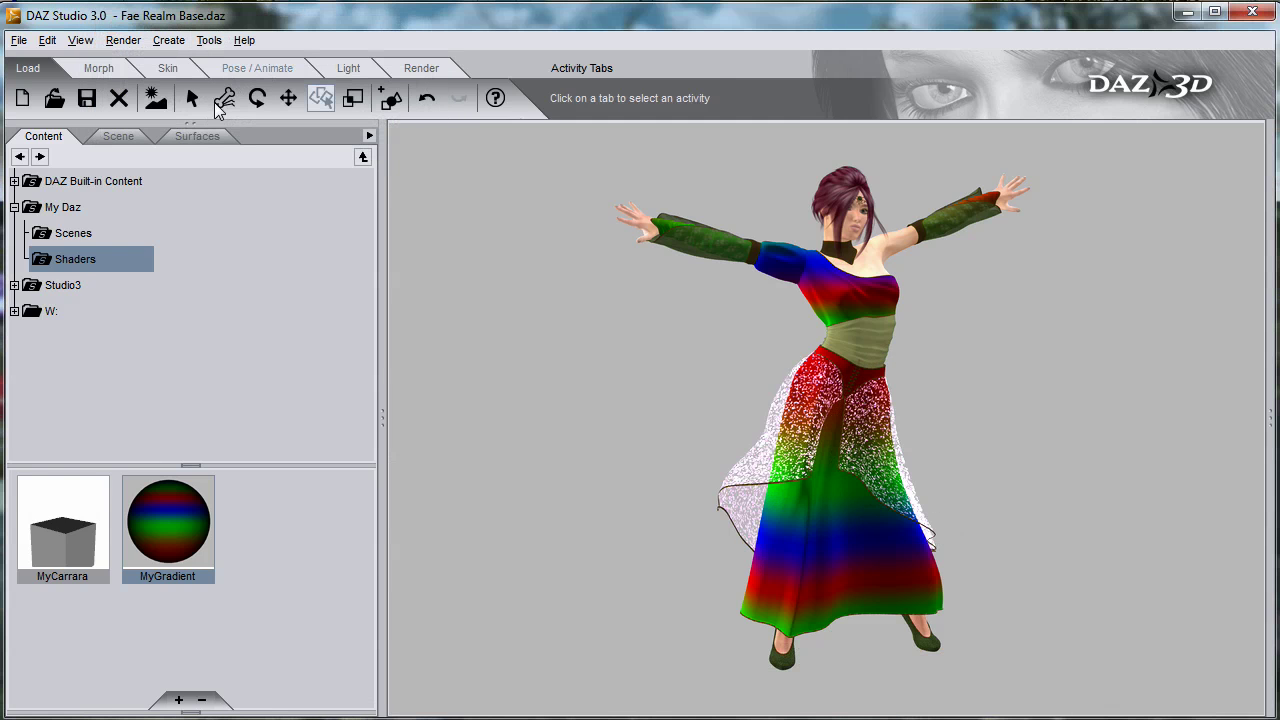
Step: Set the gradient's Diffuse (9) to violet 128/0/255 and Diffuse (10) to blue 0/128/255
left_click(200, 136)
scroll(369, 580, "down", 3)
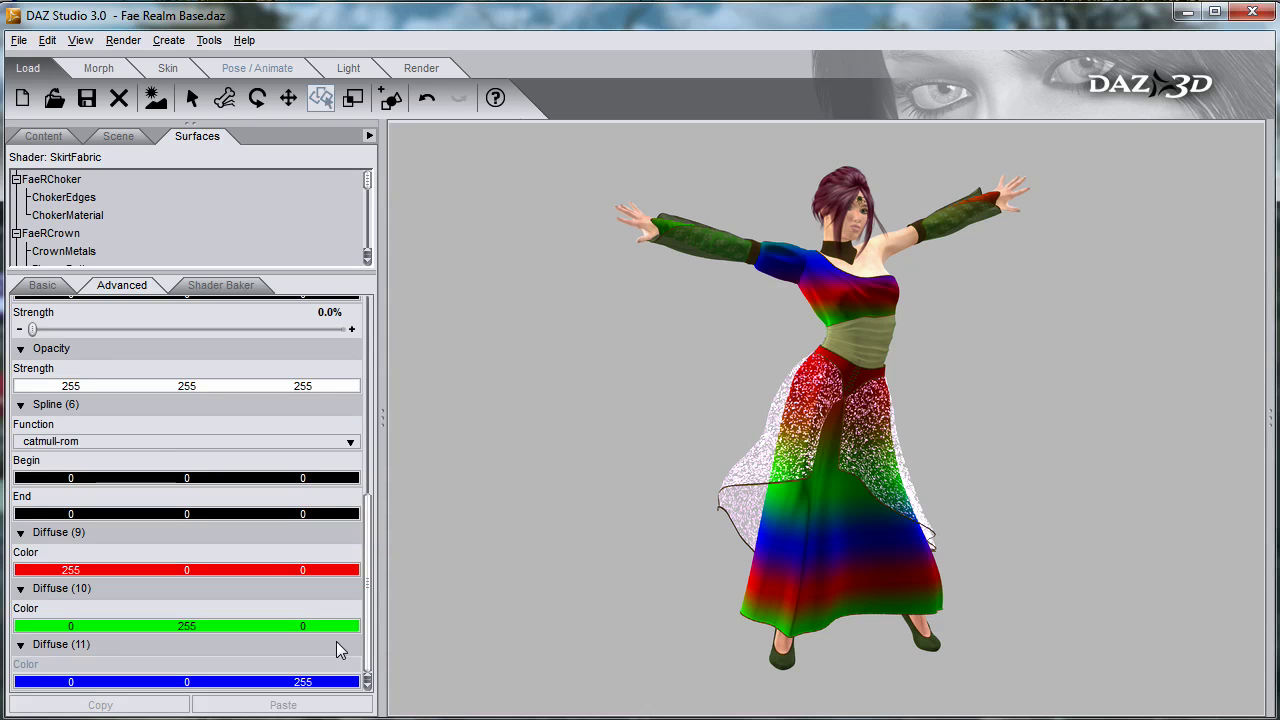
left_click(265, 569)
left_click(612, 316)
left_click(778, 522)
left_click(281, 627)
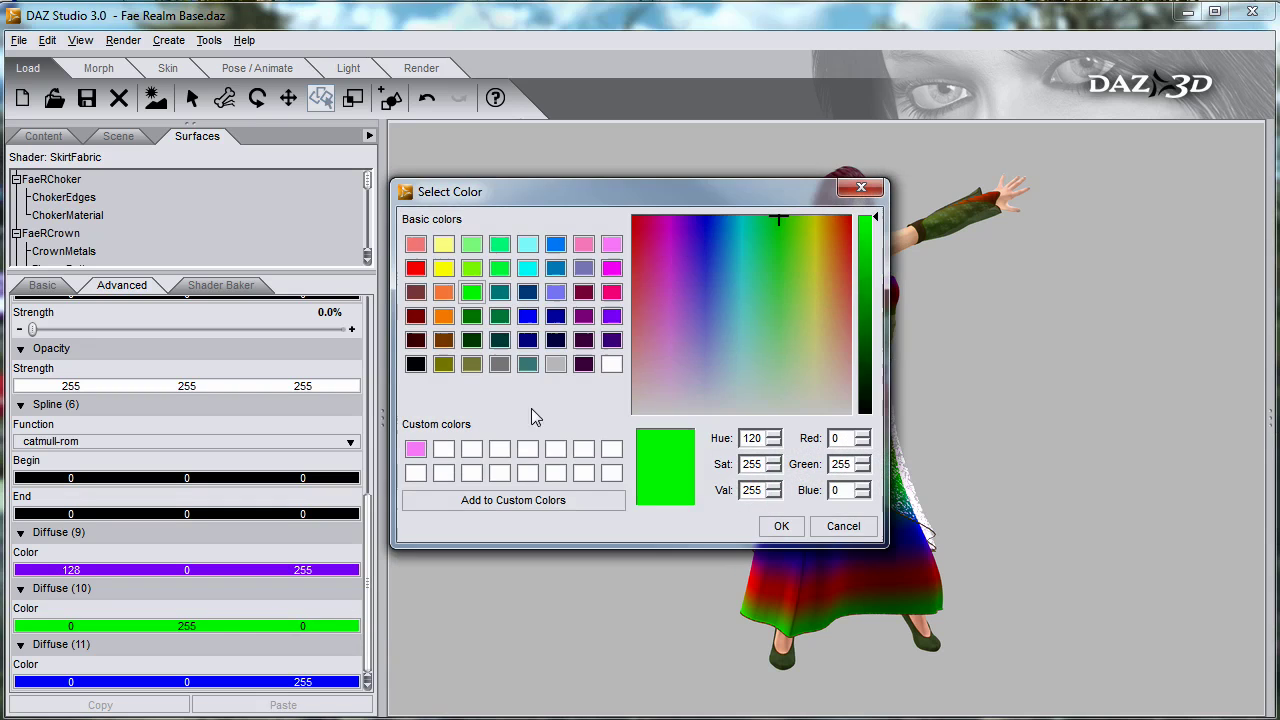
left_click(556, 244)
left_click(768, 526)
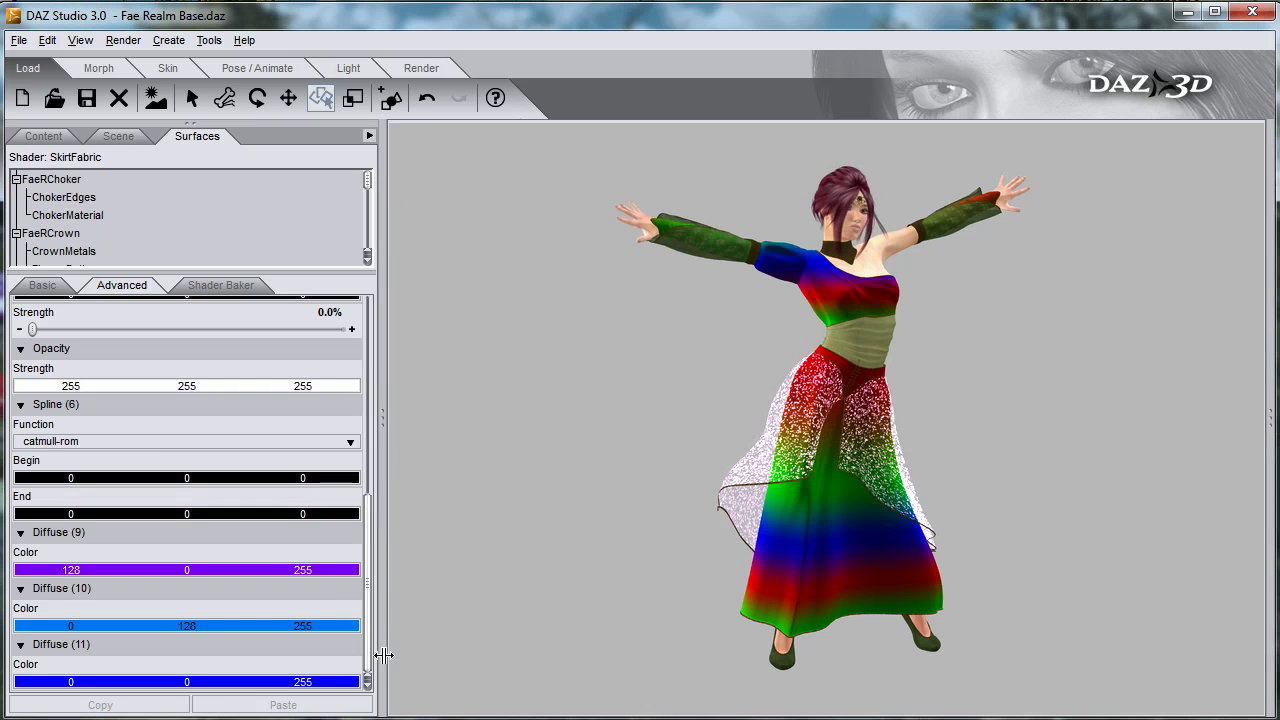
Step: Set Diffuse (11) to pink 255/128/242 and render a preview of the recoloured dress
left_click(280, 681)
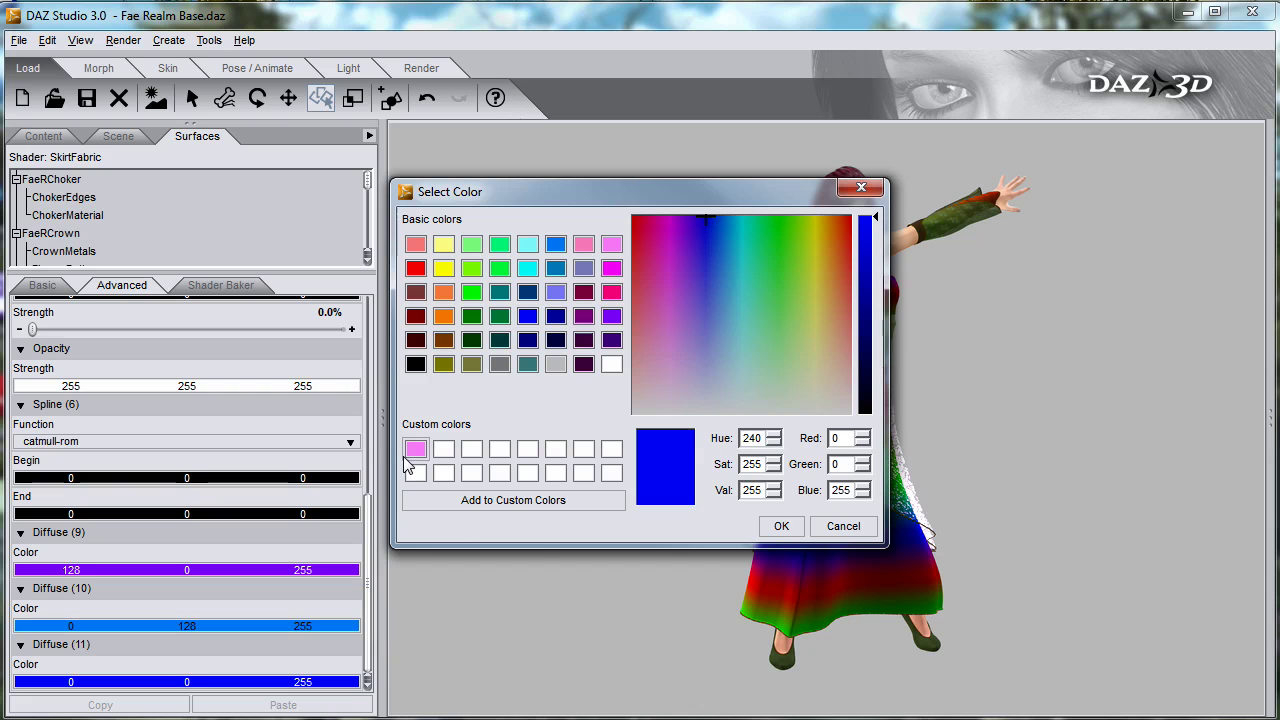
left_click(415, 448)
left_click(786, 526)
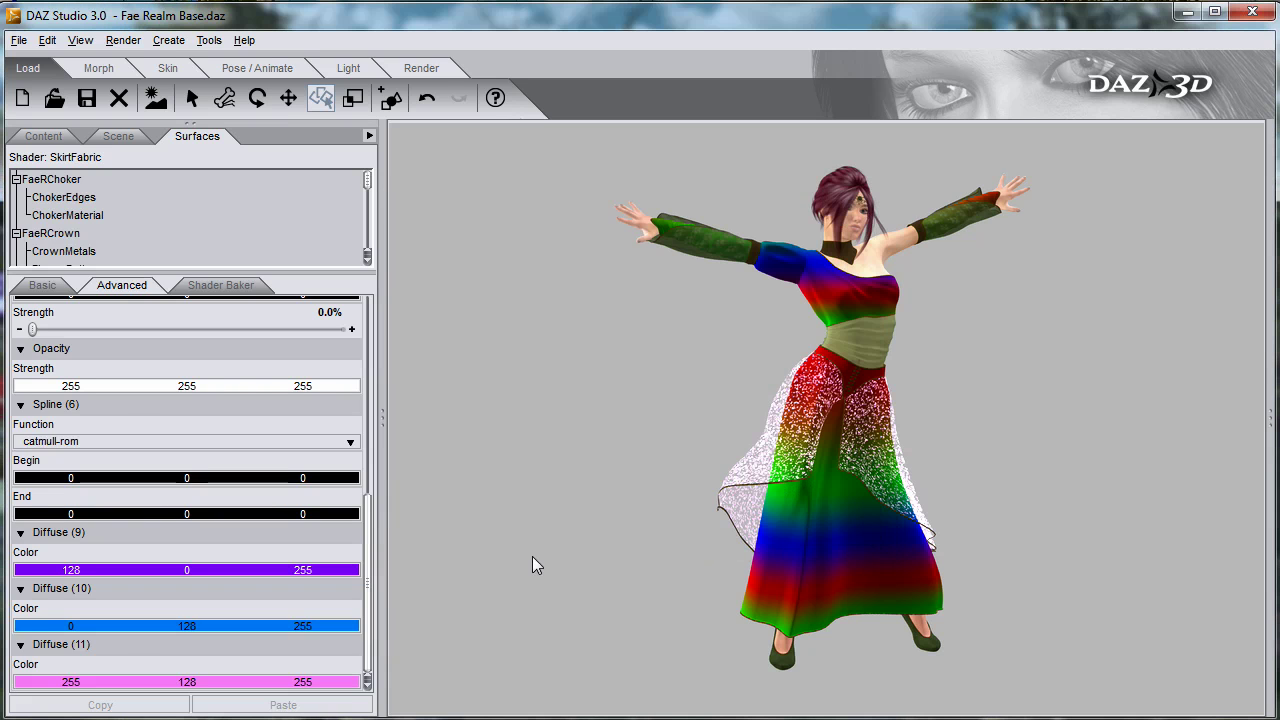
key("ctrl+r")
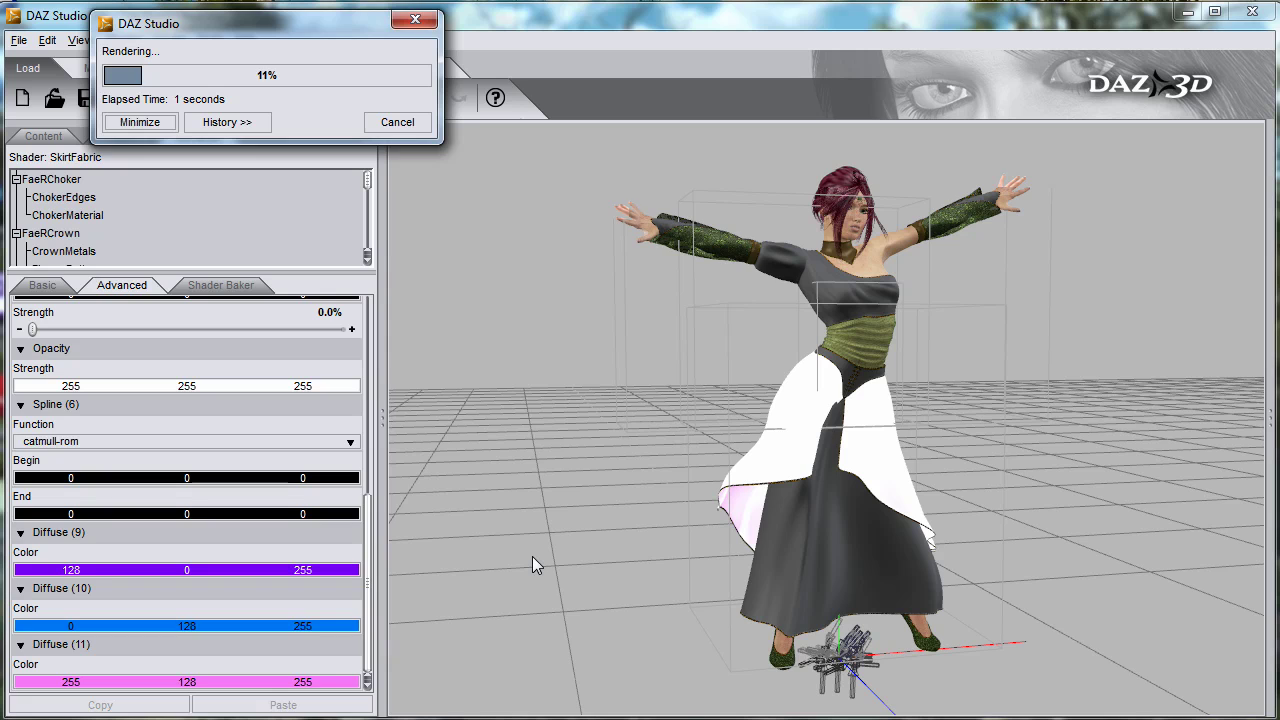